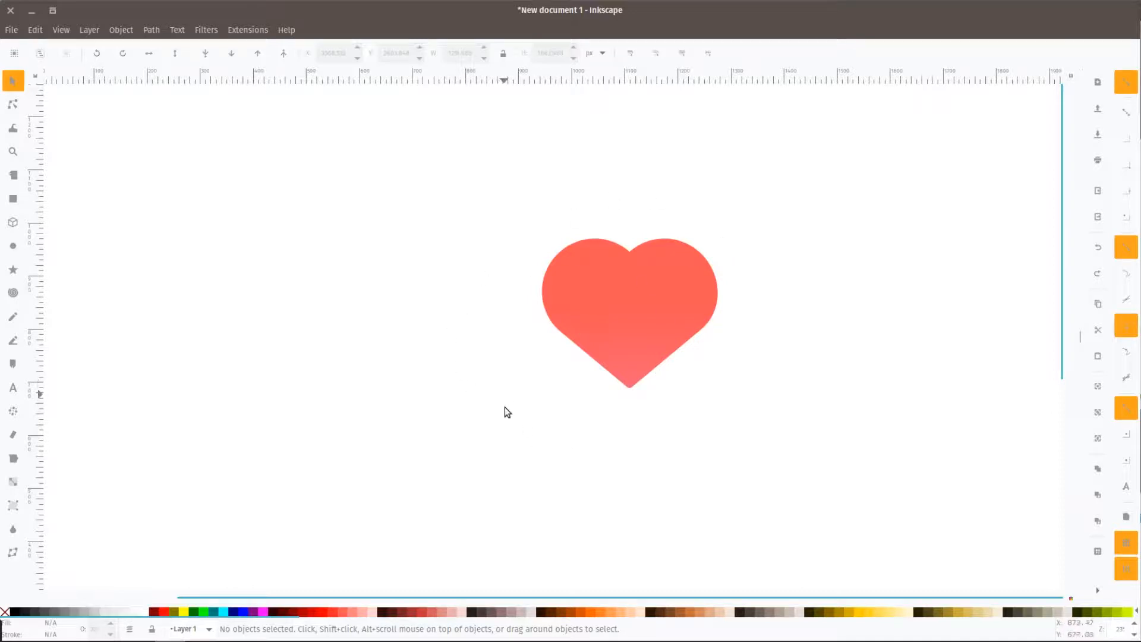
- Draw a blue rectangle about 879 px wide and 857 px high in the empty area beside the heart
scroll(505, 415, left, 6)
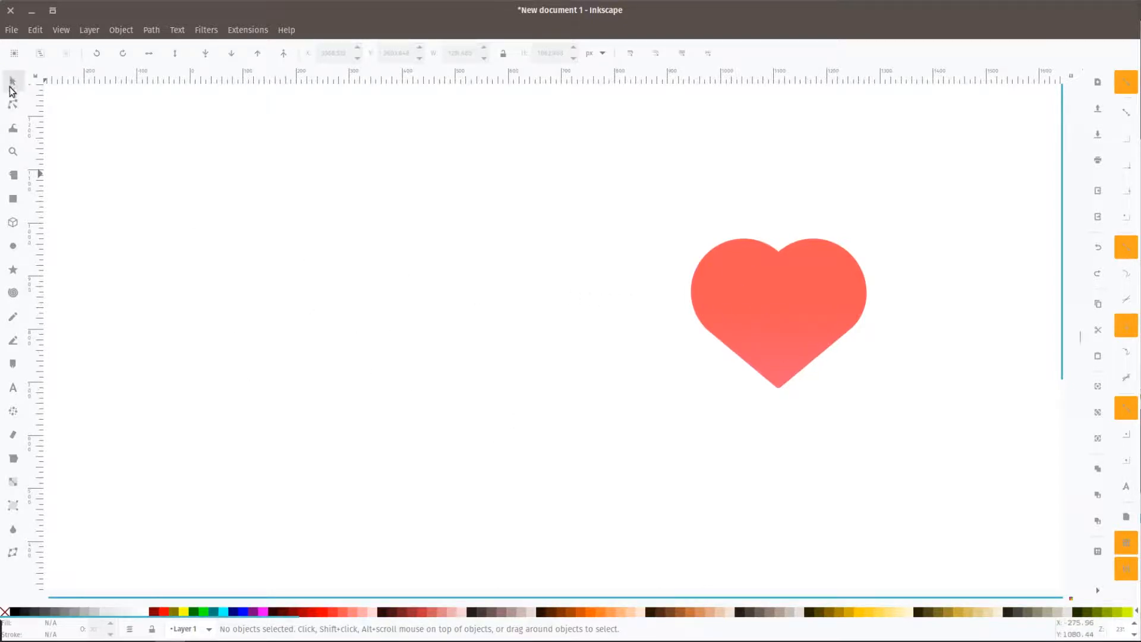
click(11, 197)
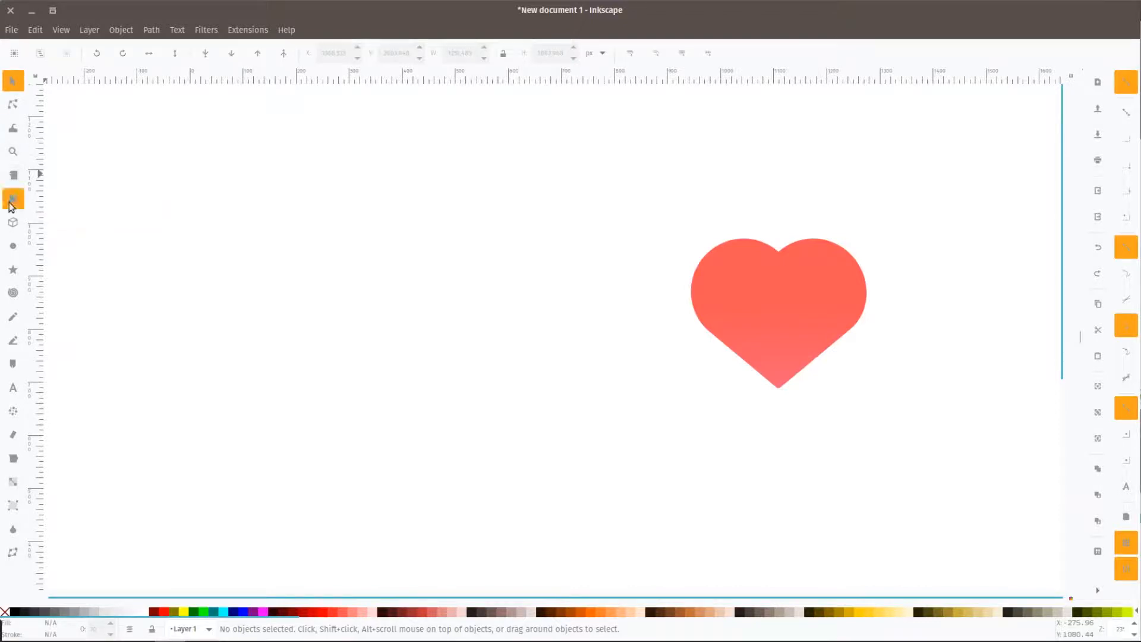
drag(154, 189, 279, 309)
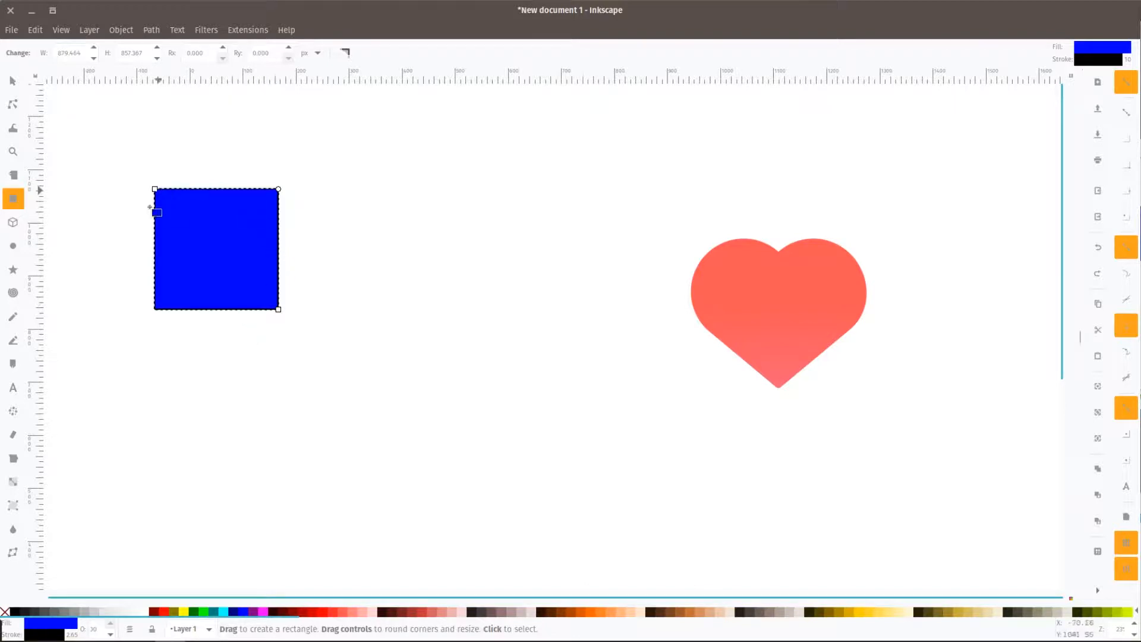
- Remove the stroke paint from the blue rectangle
click(415, 217)
click(202, 244)
click(33, 638)
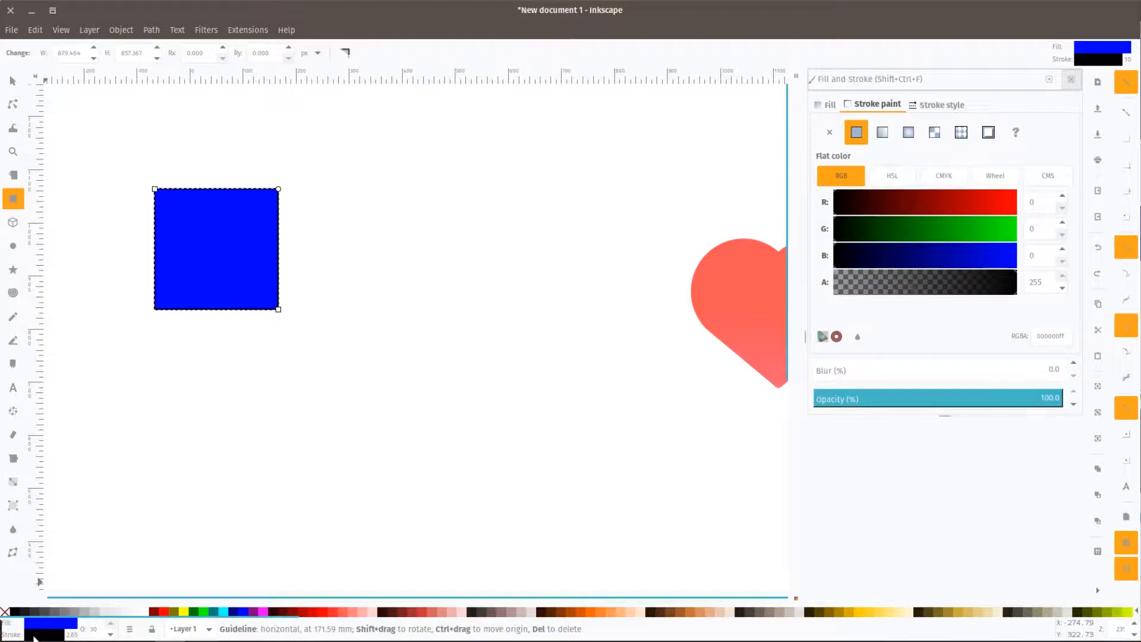
click(829, 132)
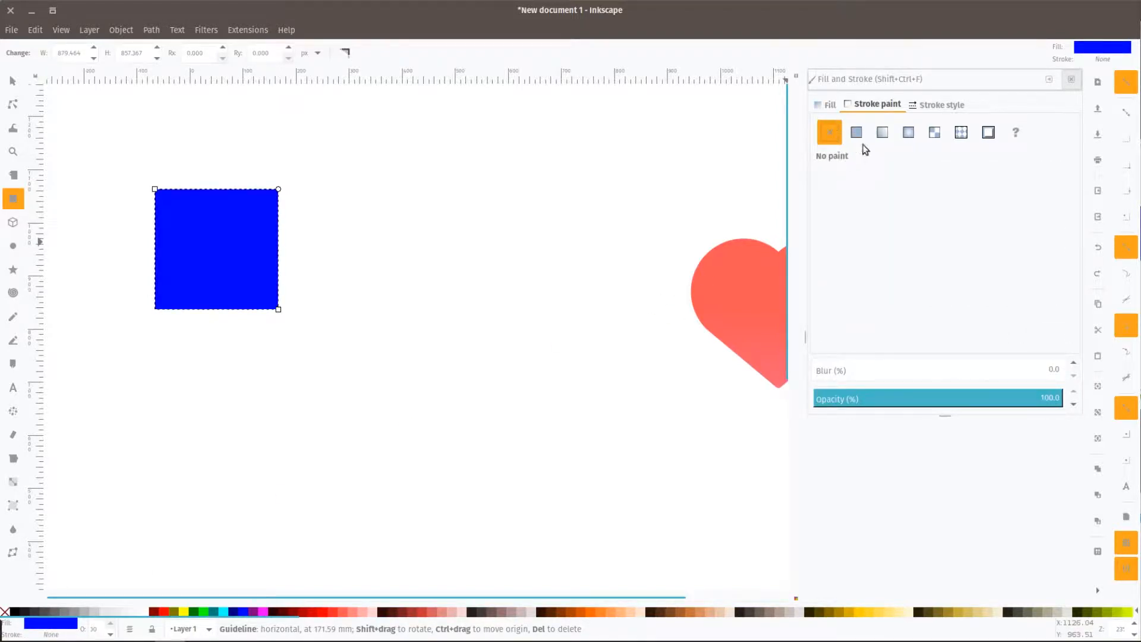
click(1071, 79)
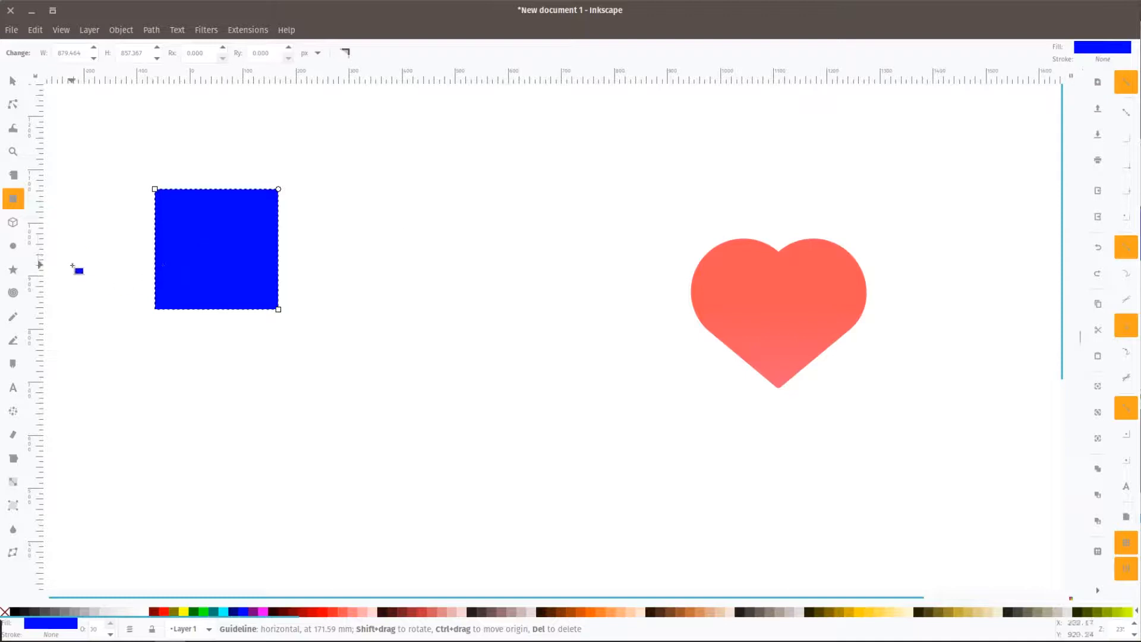
- Draw a blue ellipse overlapping the rectangle's upper-right corner and a circle about 857 px in diameter to the rectangle's left
click(17, 248)
scroll(293, 319, left, 5)
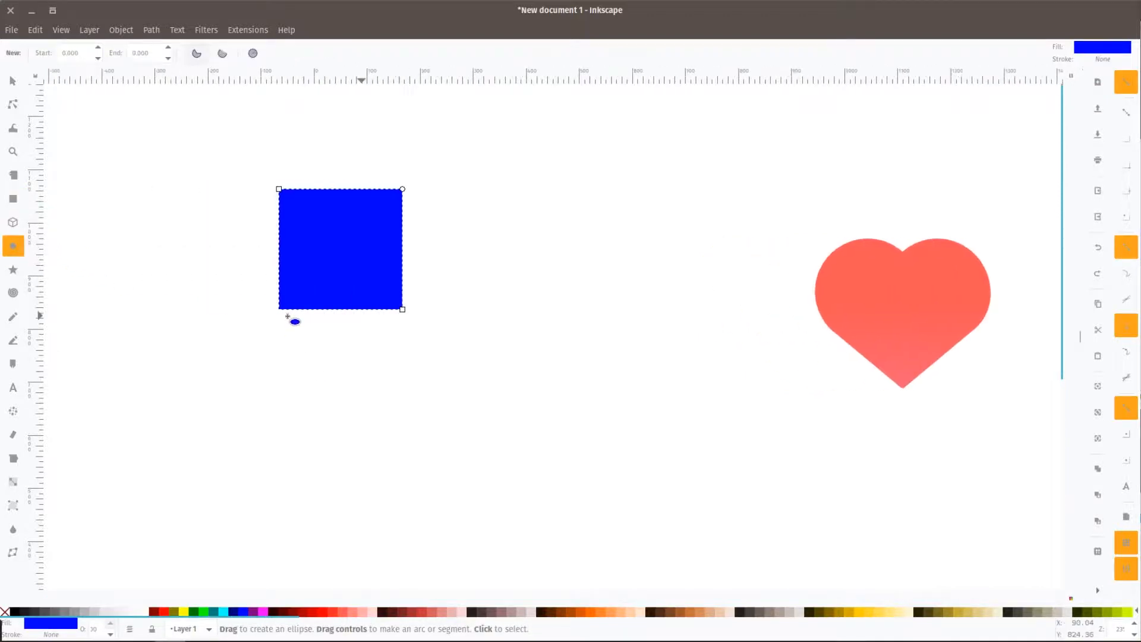
drag(431, 192, 515, 243)
drag(81, 186, 201, 307)
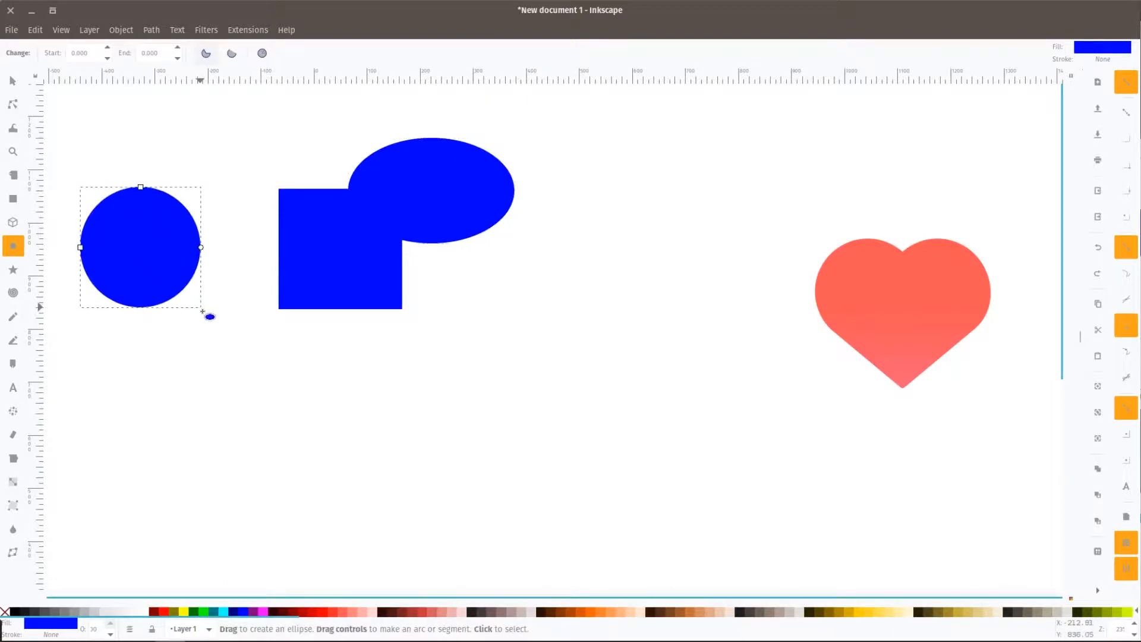
- Set the width and height of the circle left of the rectangle to 500 px
click(13, 86)
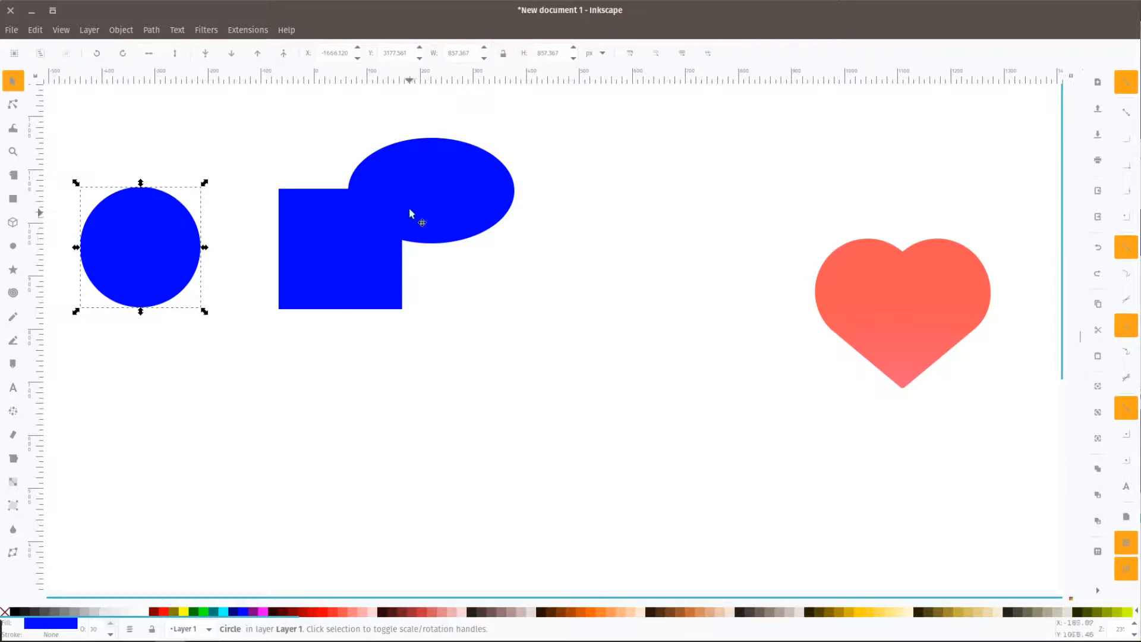
click(464, 54)
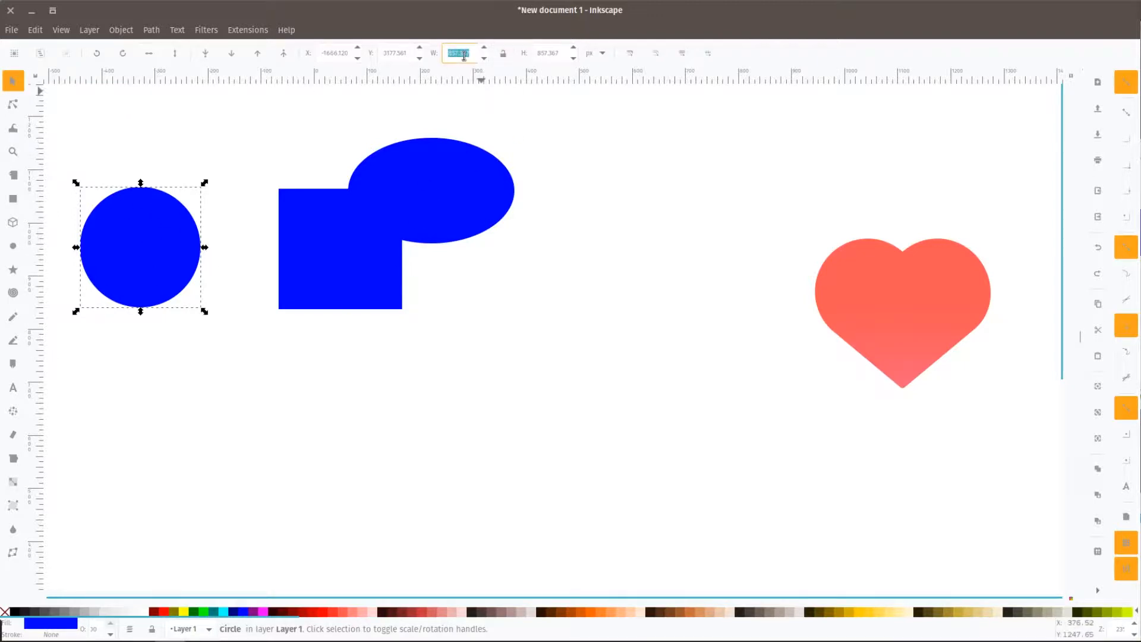
text(500)
key(Return)
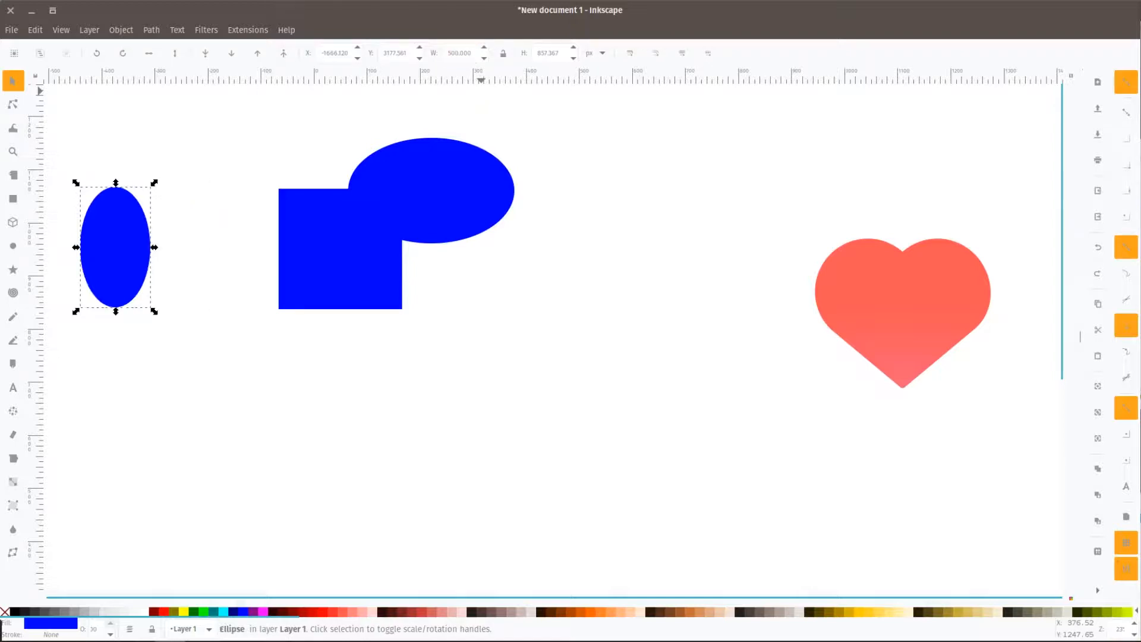
click(543, 48)
text(500)
key(Return)
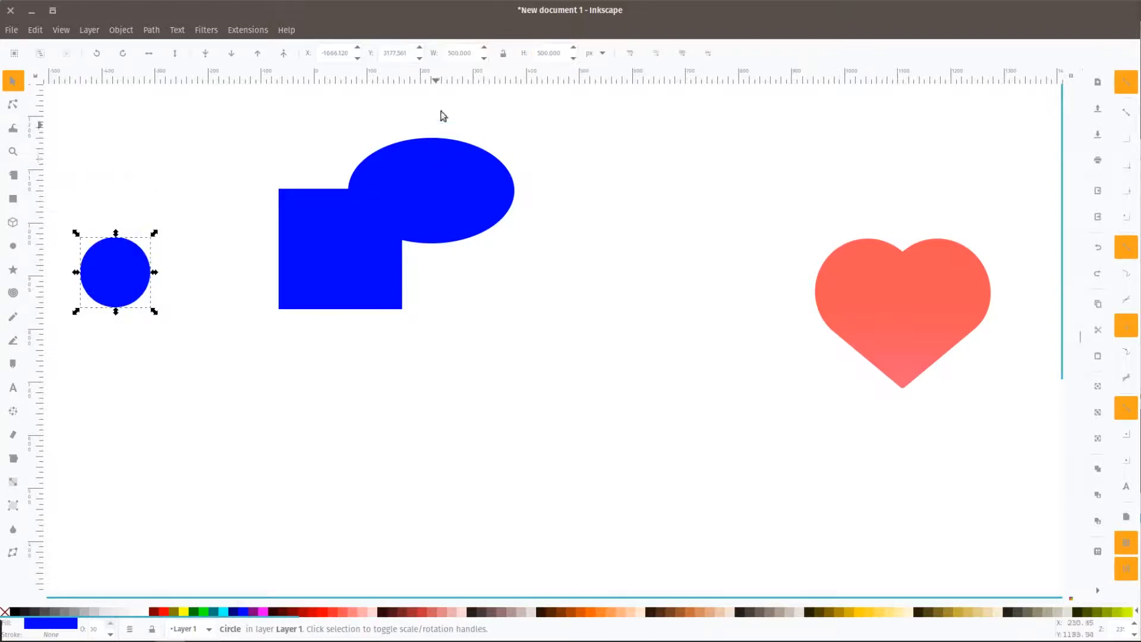
- Set the width and height of the ellipse overlapping the rectangle to 500 px
click(483, 187)
click(462, 51)
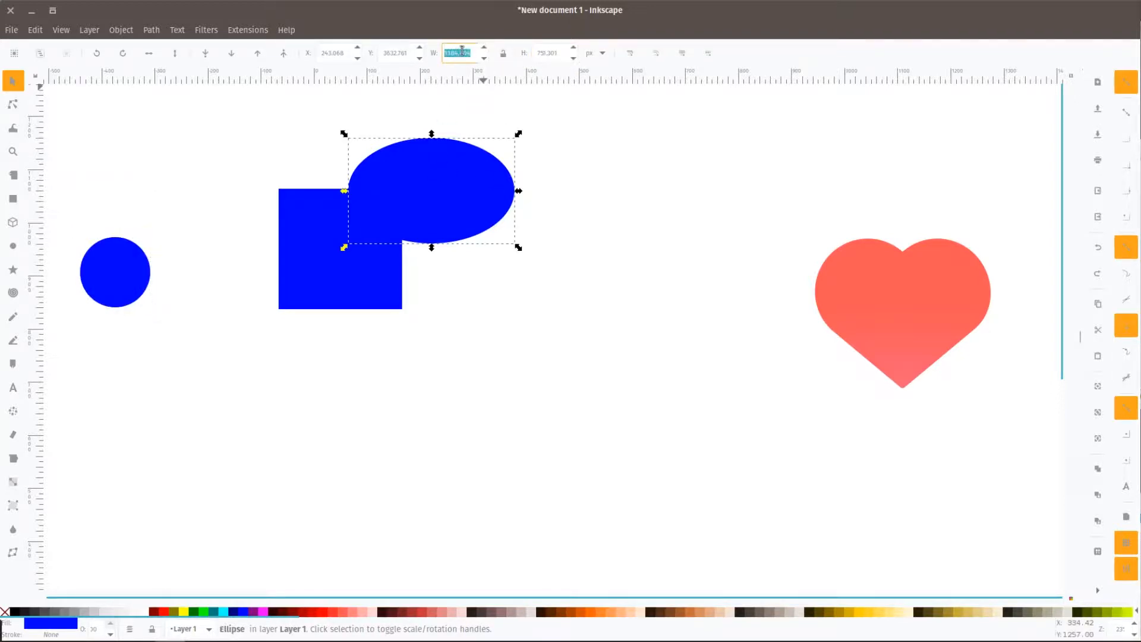
text(500)
key(Return)
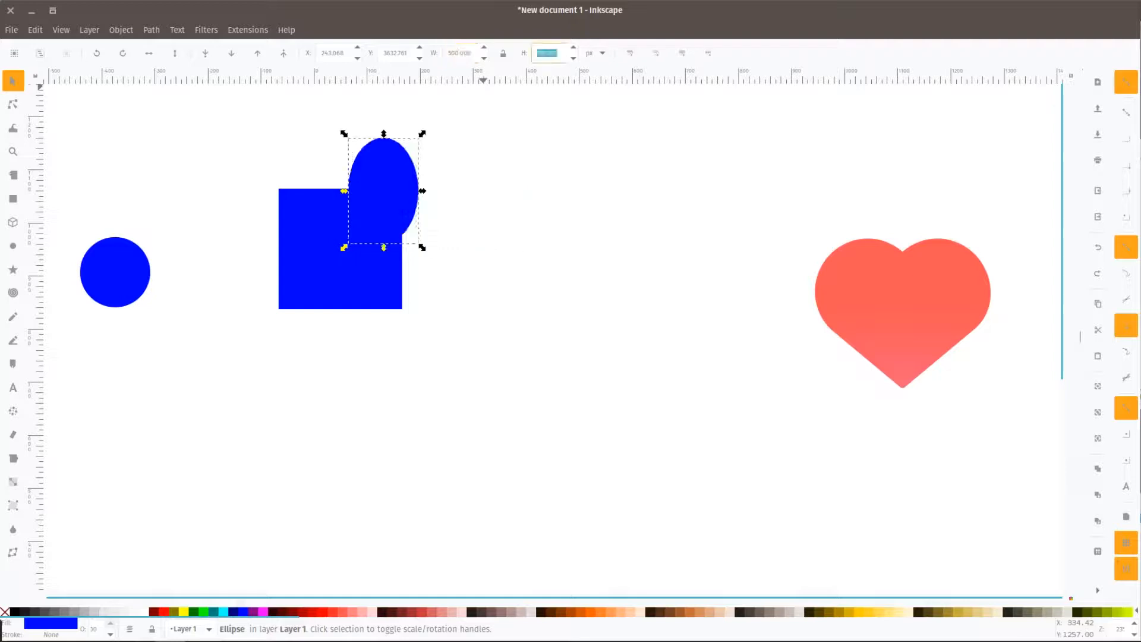
click(547, 53)
text(500)
key(Return)
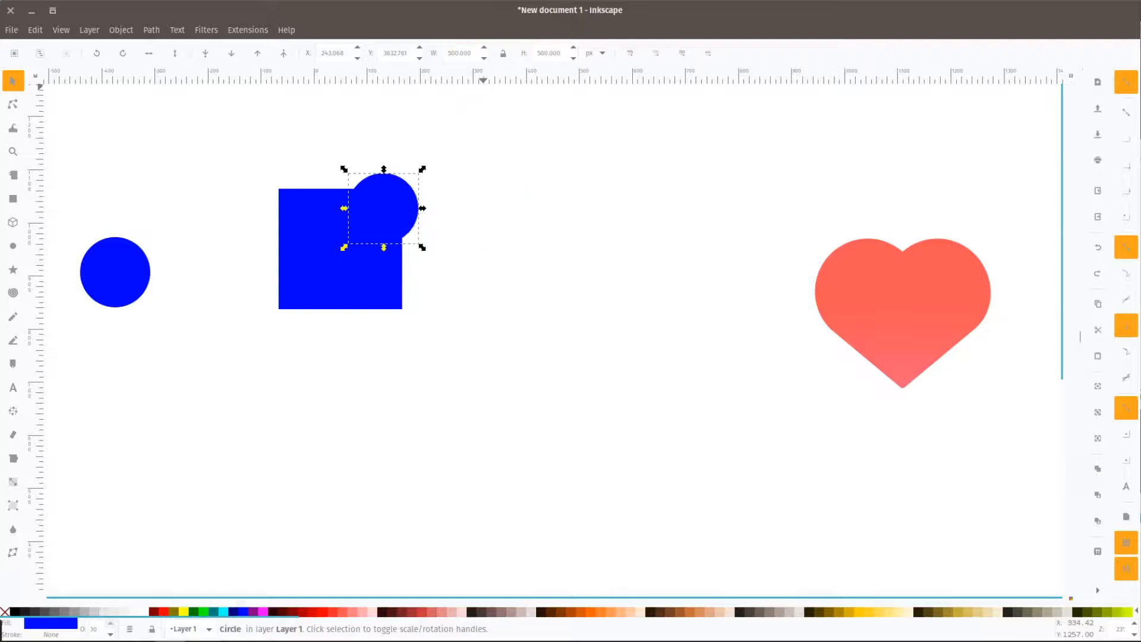
- Resize the blue rectangle to a 500 by 500 px square
click(349, 221)
click(456, 53)
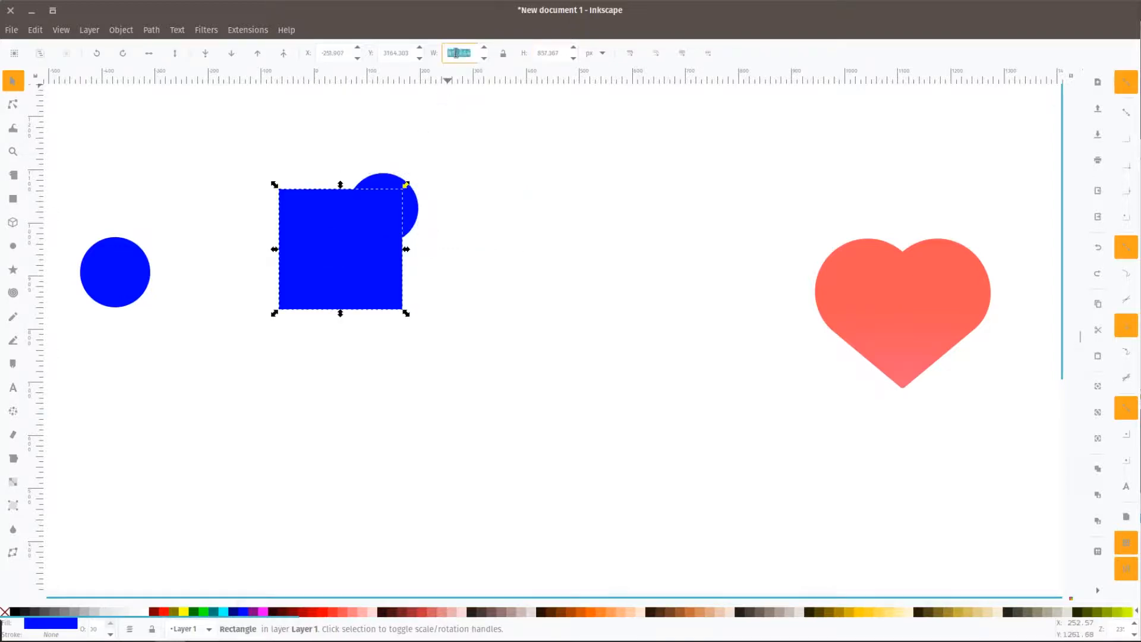
text(500)
key(Tab)
text(500)
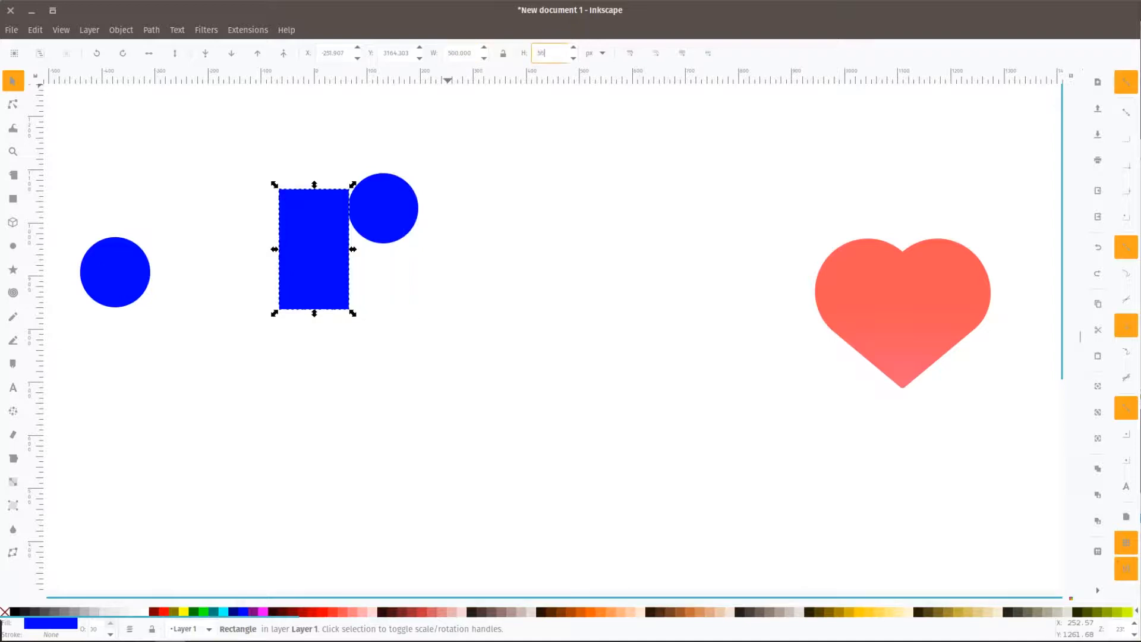
key(Return)
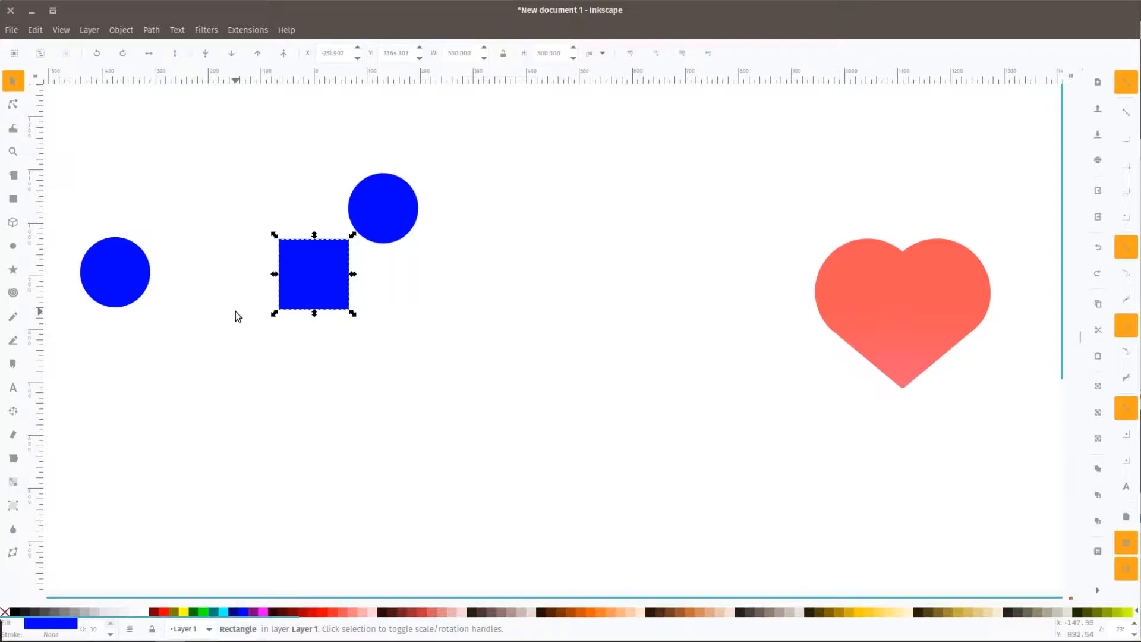
- Move the two circles so that one sits on each side of the square, roughly level with it
scroll(246, 331, up, 2)
scroll(245, 332, left, 4)
scroll(245, 331, up, 4)
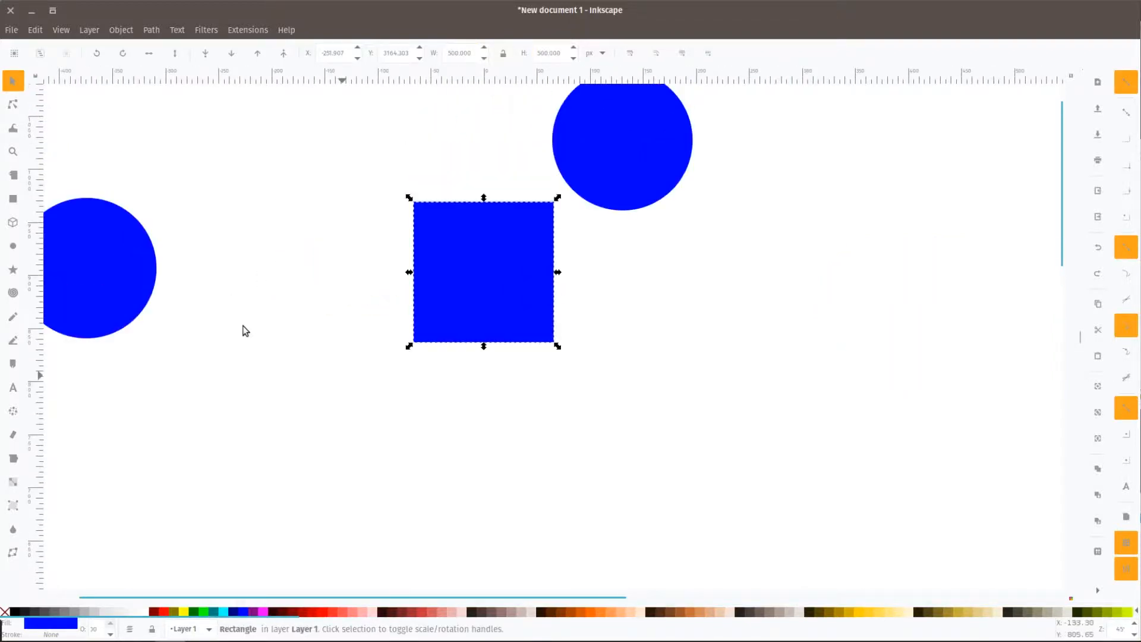
click(101, 324)
drag(102, 323, 298, 336)
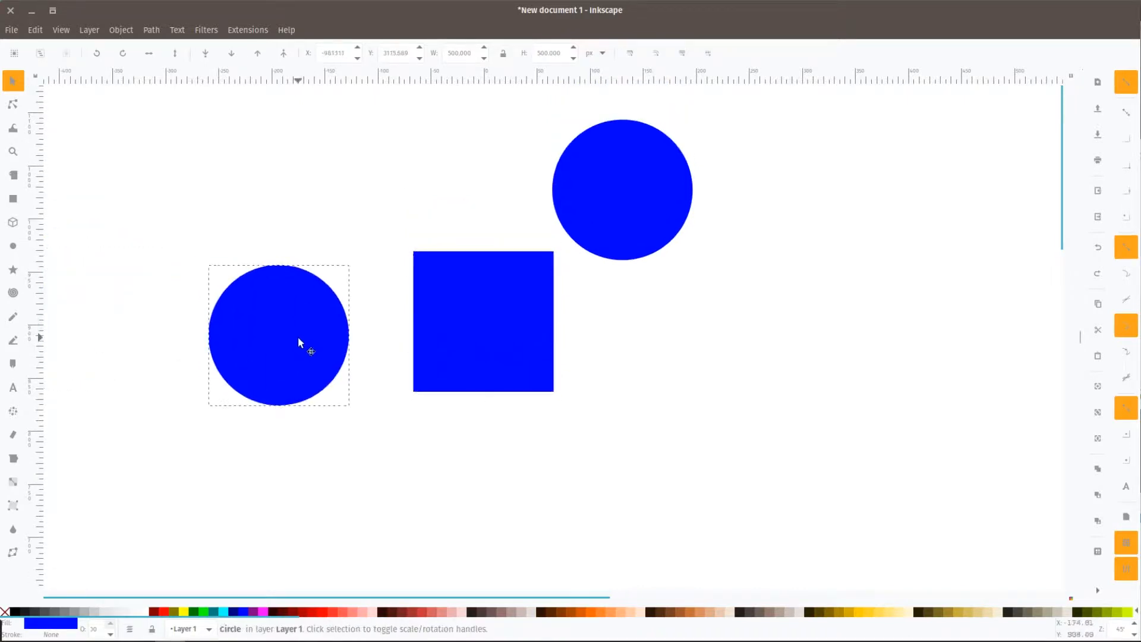
drag(645, 192, 692, 295)
- Fill the square with a light coral red
click(446, 328)
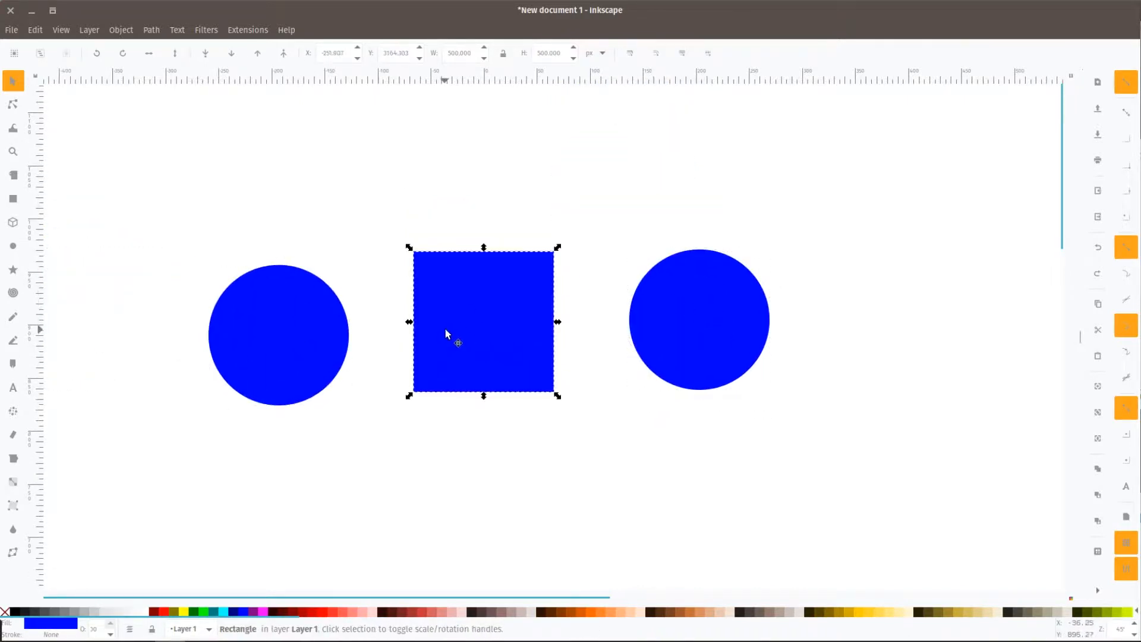
click(340, 612)
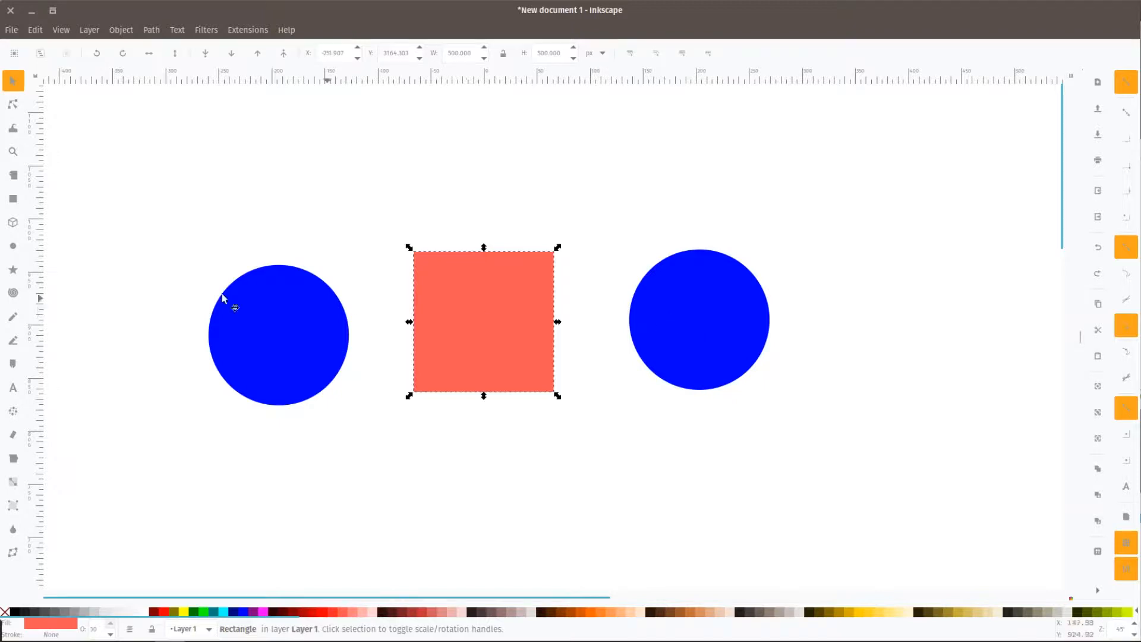
- Turn the circle right of the square into an upper half circle with start angle 180 and end angle 0
click(13, 246)
click(696, 339)
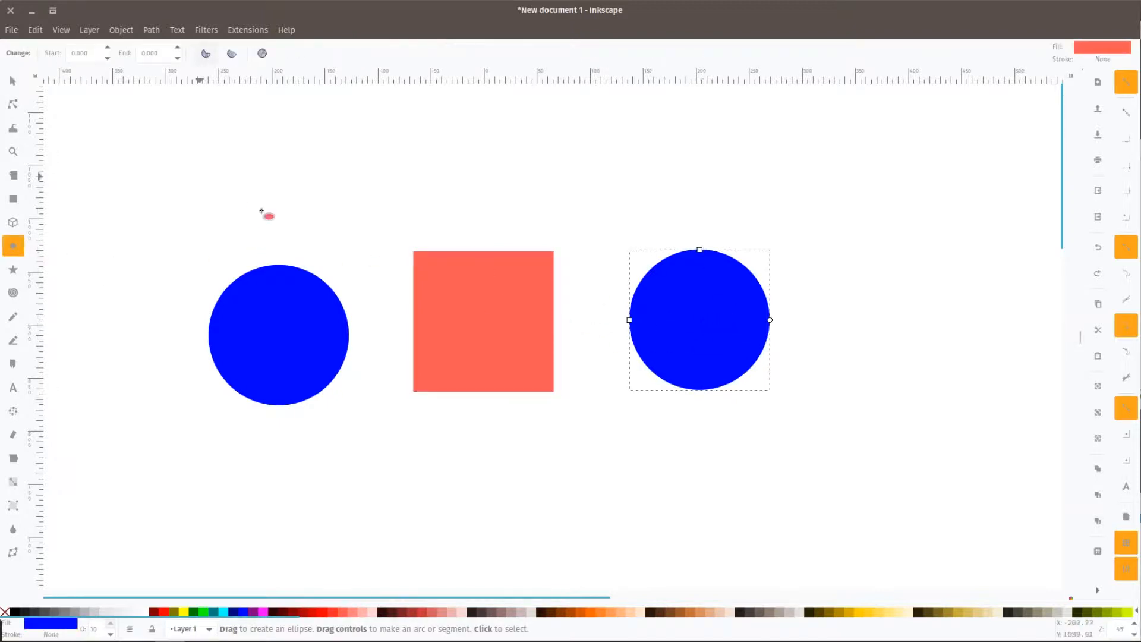
mouse_move(771, 322)
mouse_down()
mouse_move(655, 249)
mouse_move(695, 256)
mouse_move(648, 285)
mouse_move(675, 255)
mouse_move(653, 277)
mouse_move(664, 281)
mouse_up()
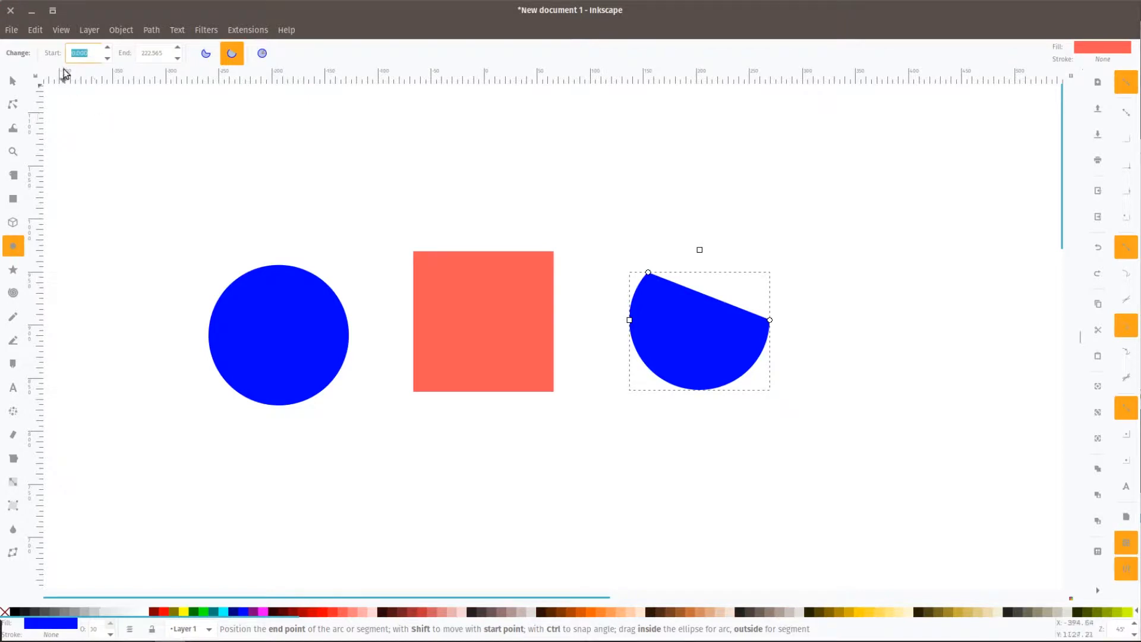
text(180)
key(Tab)
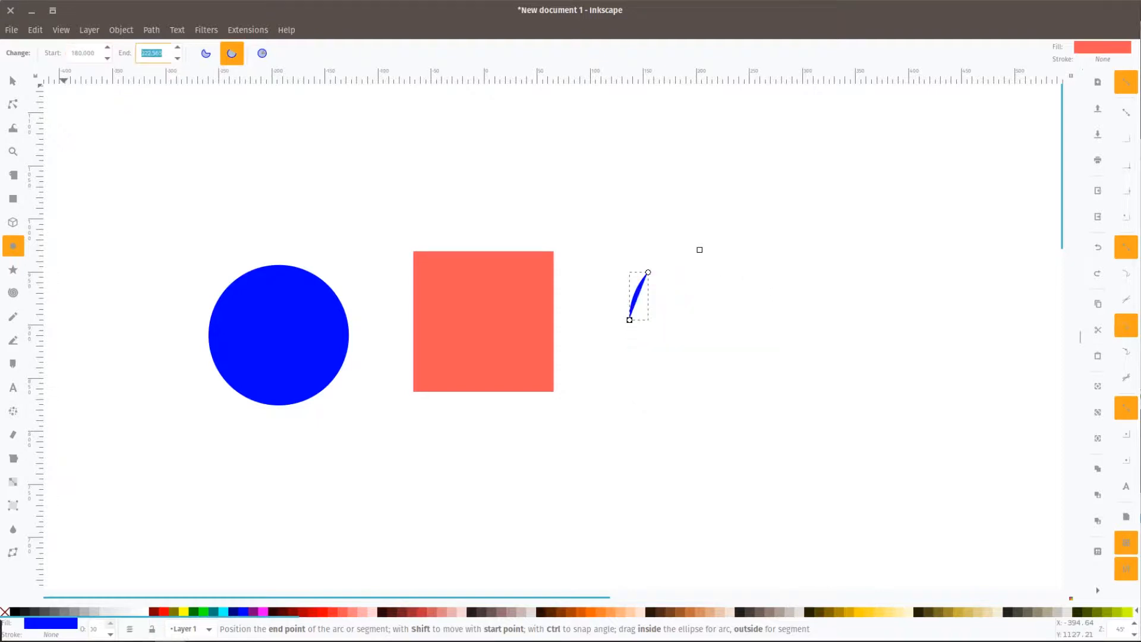
text(0)
key(Return)
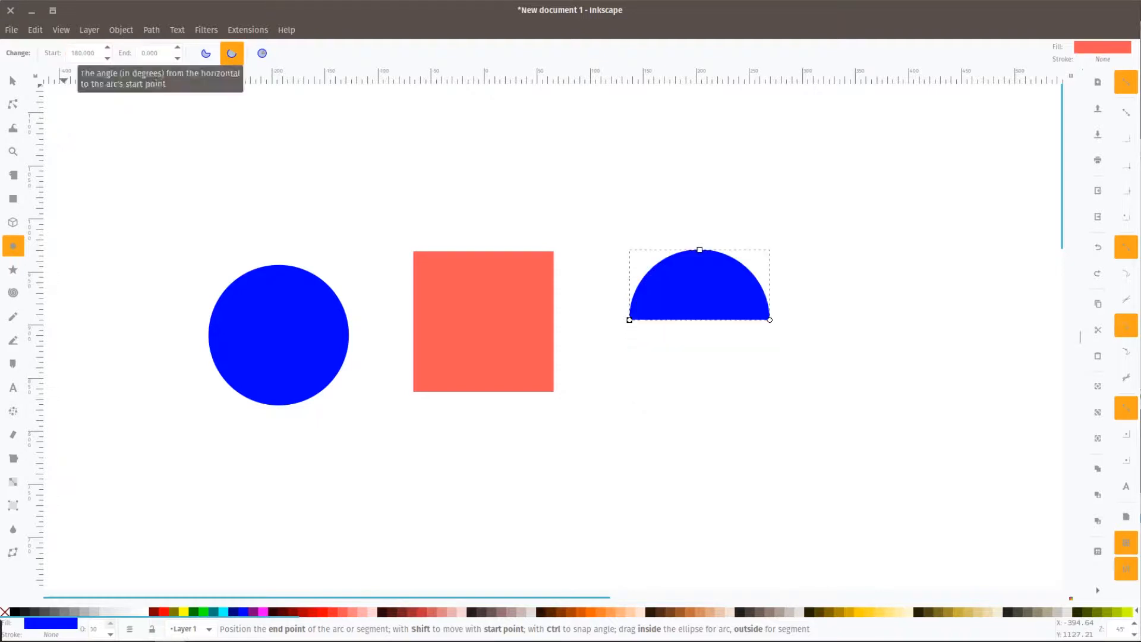
- Set the start angle of the circle left of the square to 180 to make it a half circle, and deselect it
click(294, 317)
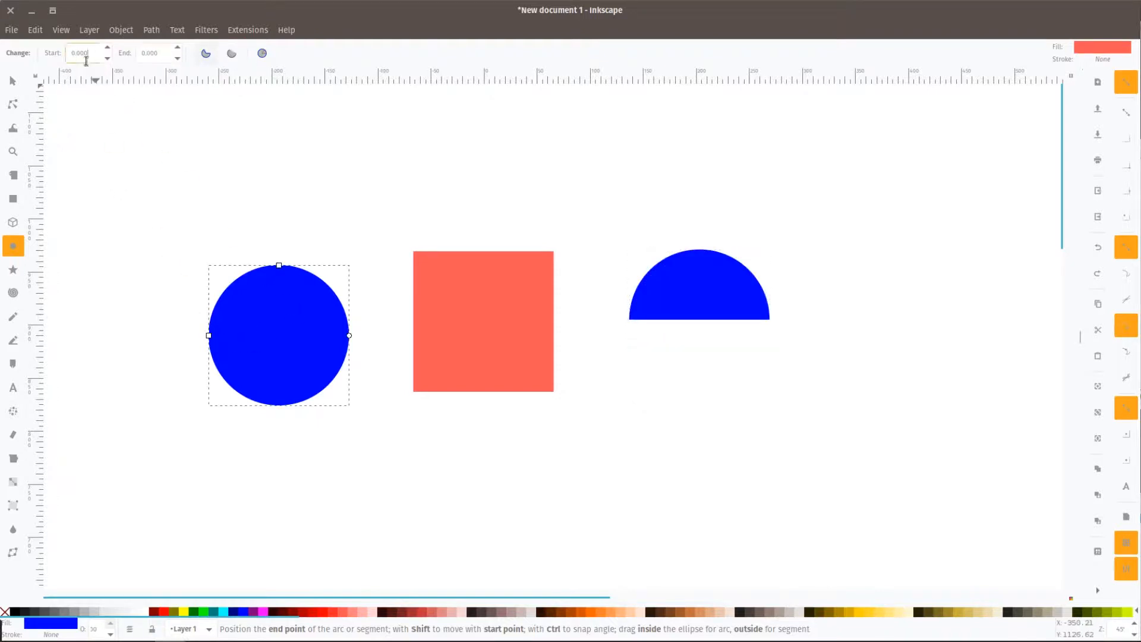
text(180)
key(Tab)
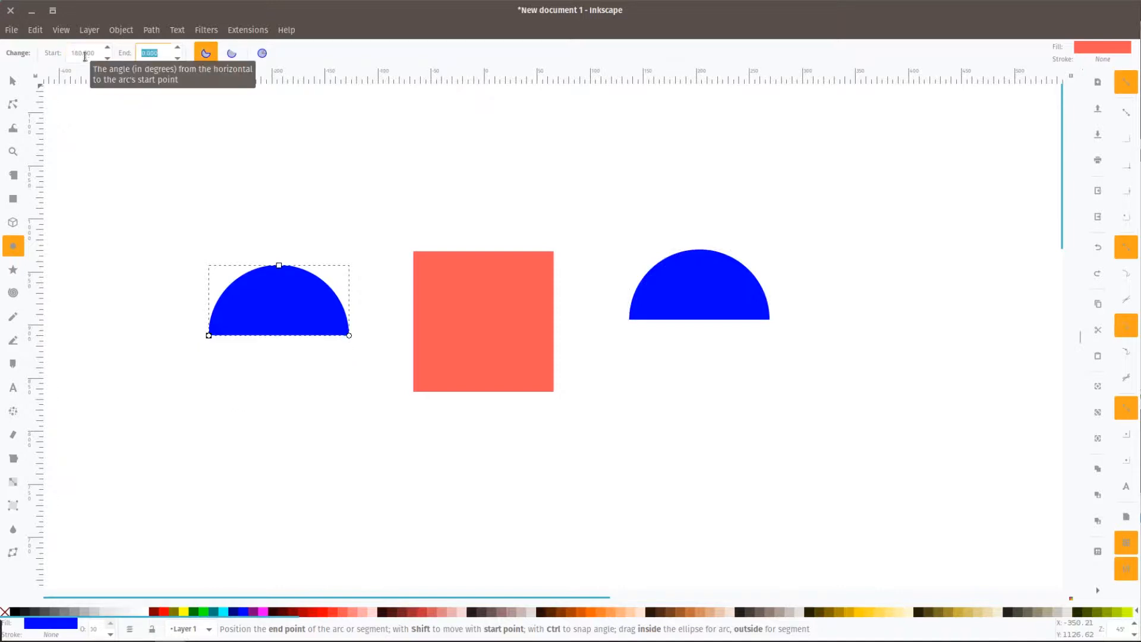
click(13, 80)
click(326, 219)
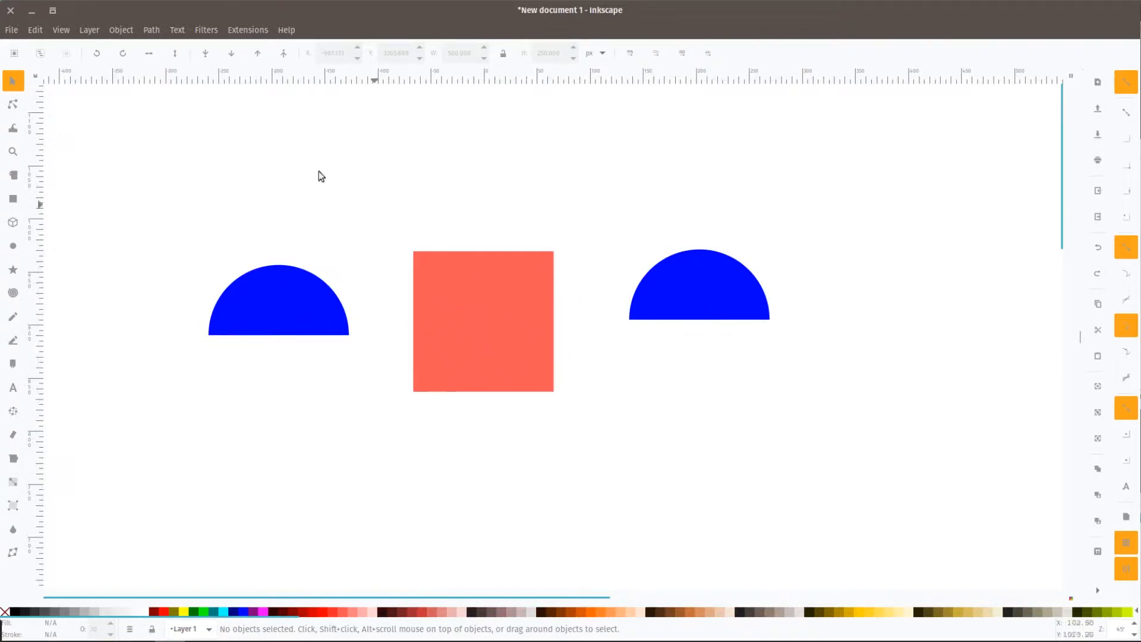
- Align the right half circle to the square as first selected, centred on the vertical axis with its bottom edge on the square's top edge
click(122, 29)
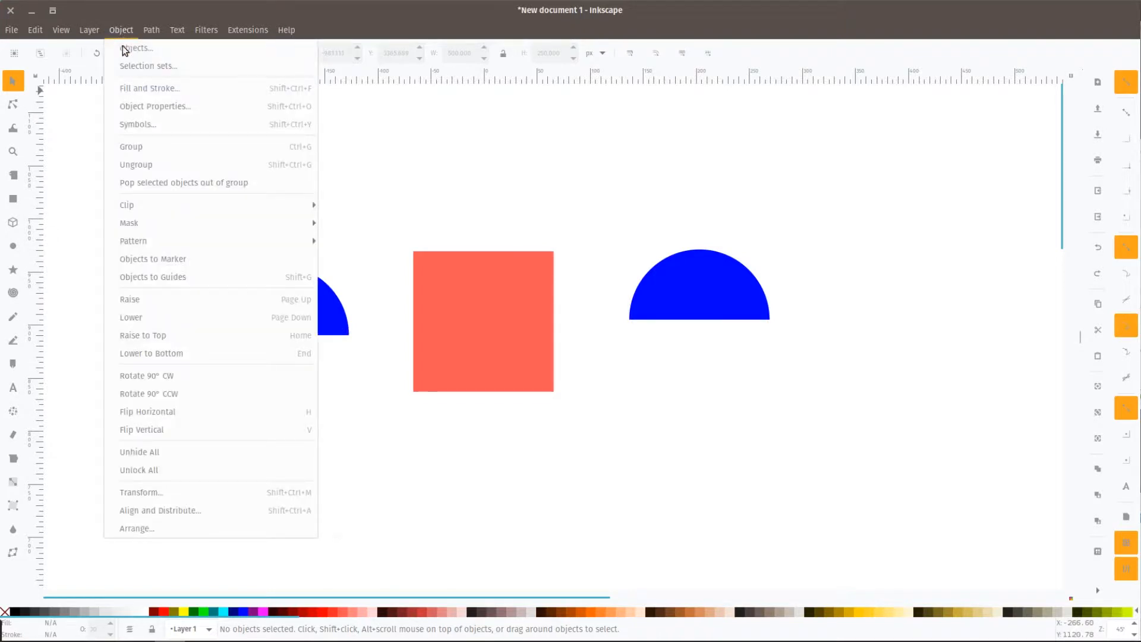
click(184, 512)
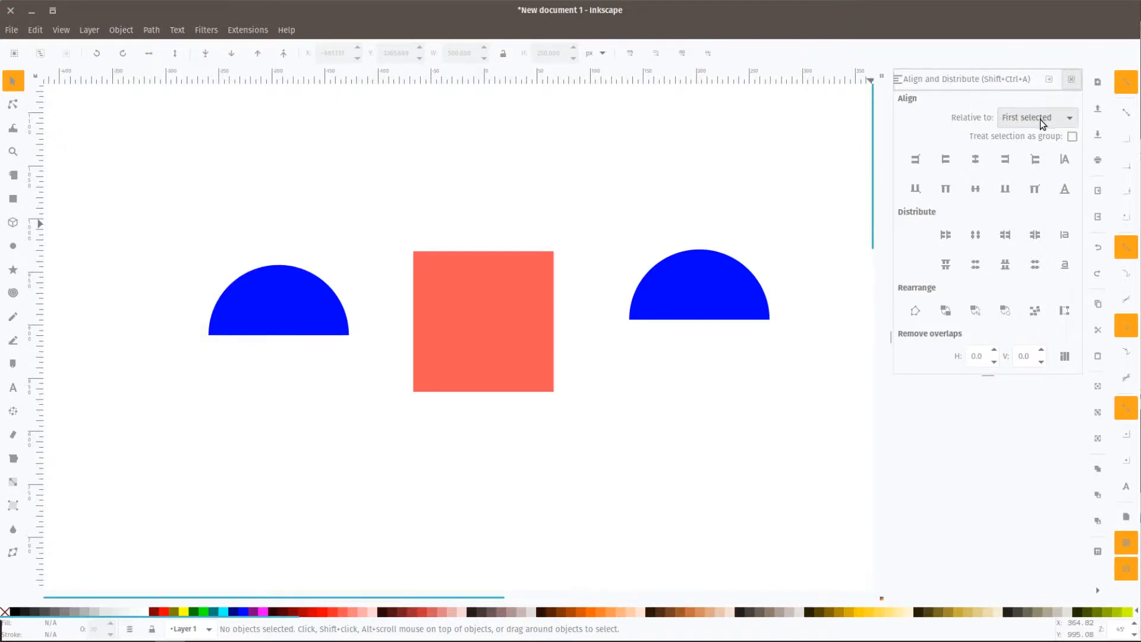
click(497, 309)
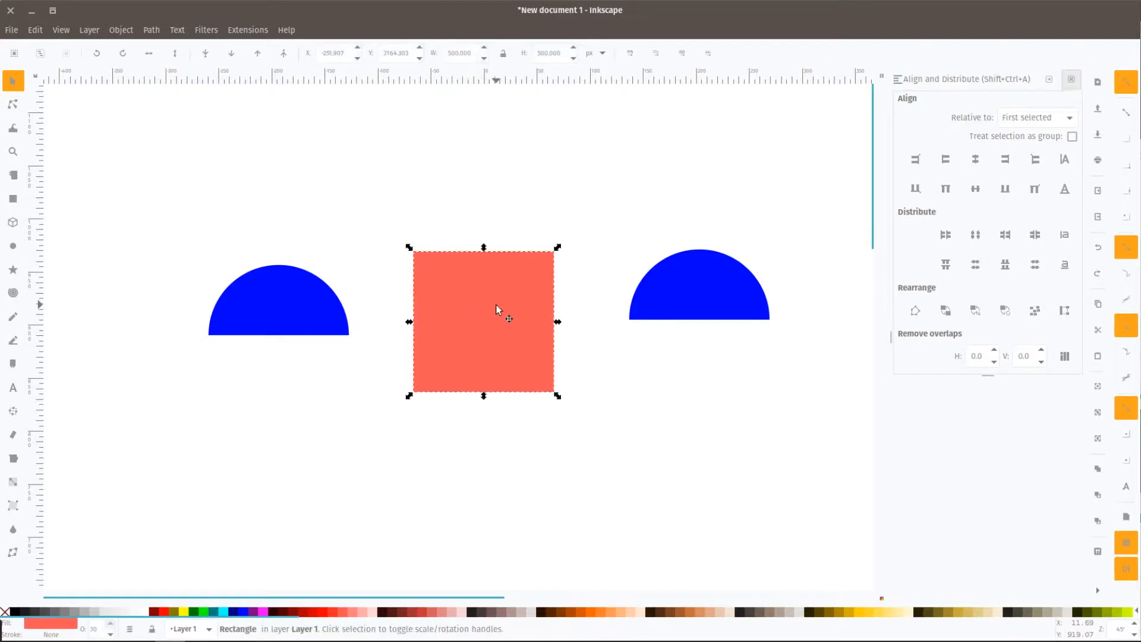
key(shift)
shift+click(735, 276)
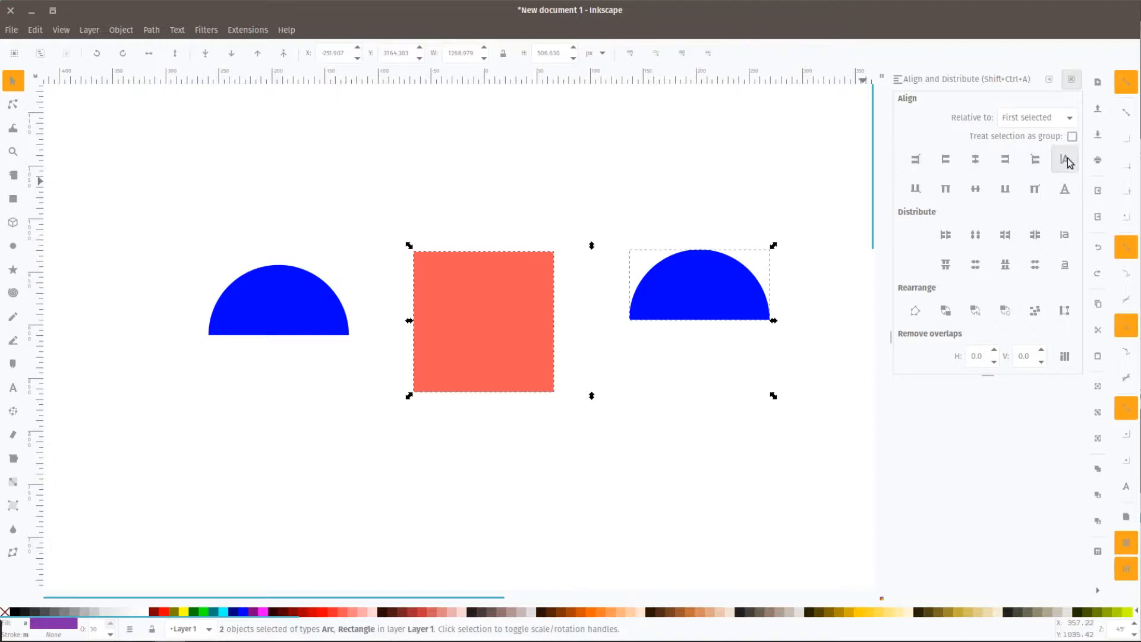
click(973, 161)
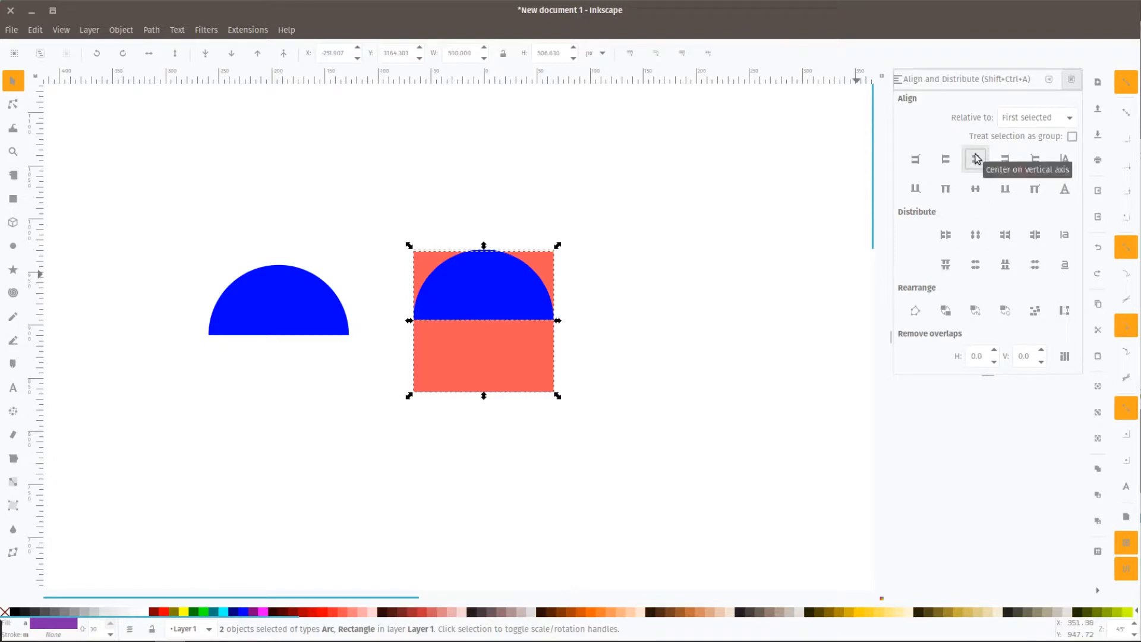
click(917, 188)
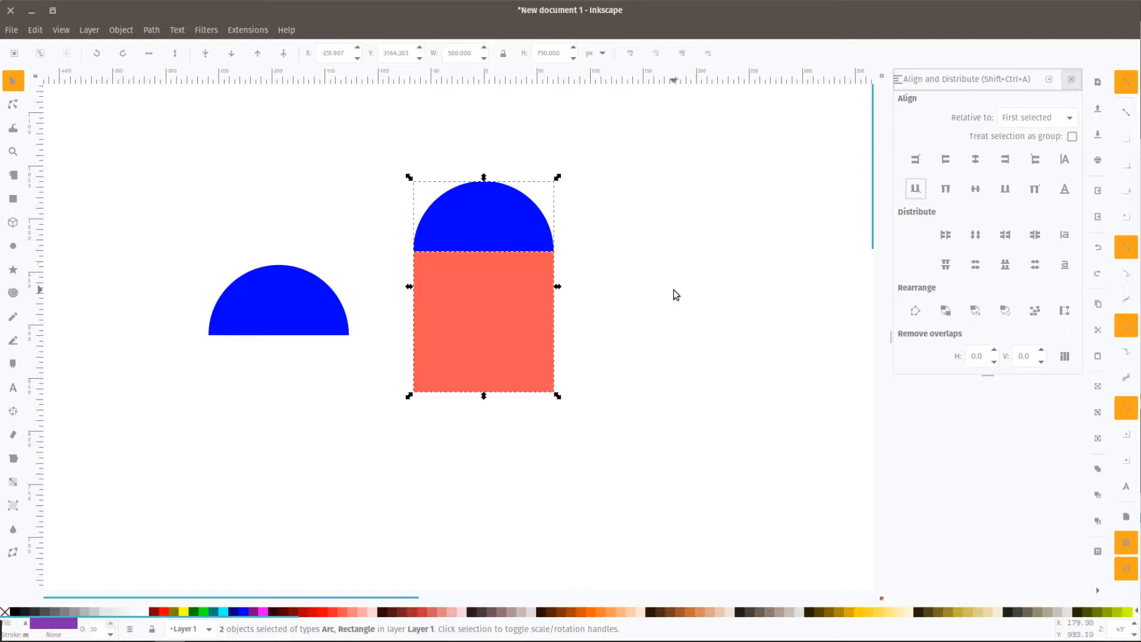
- Rotate the square and its attached half circle together 90 degrees clockwise, and deselect them
click(491, 280)
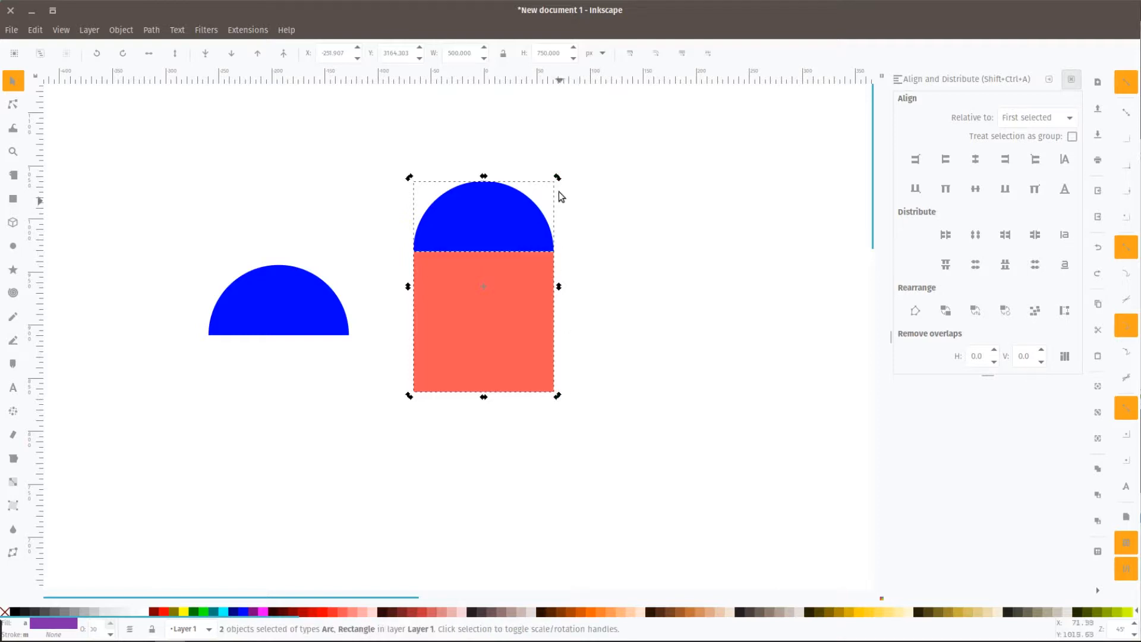
drag(557, 178, 594, 349)
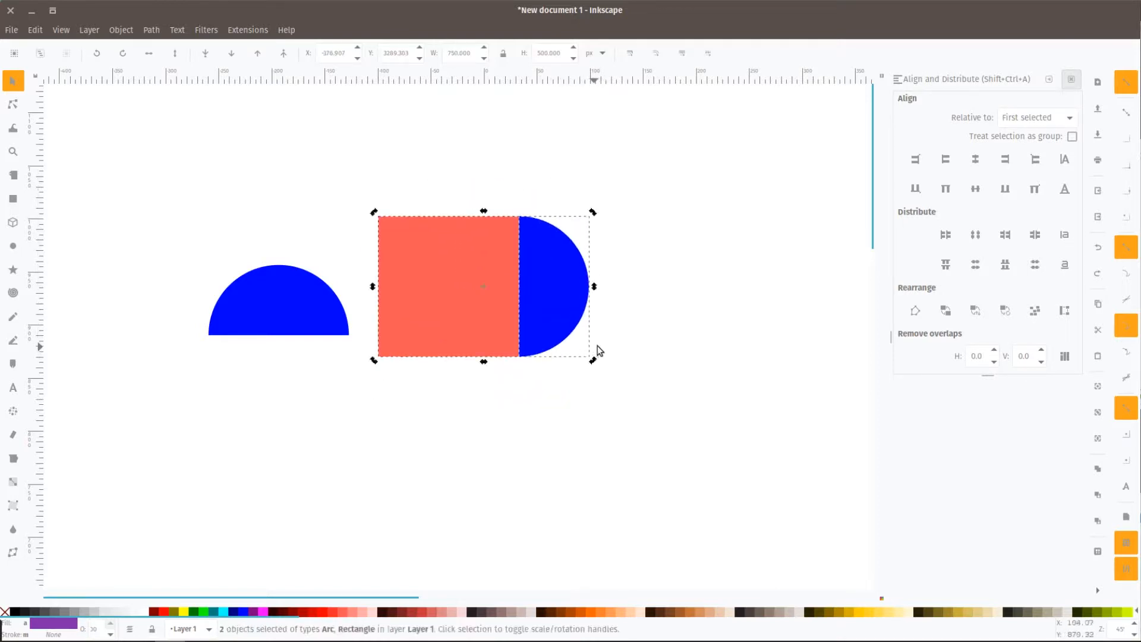
click(667, 309)
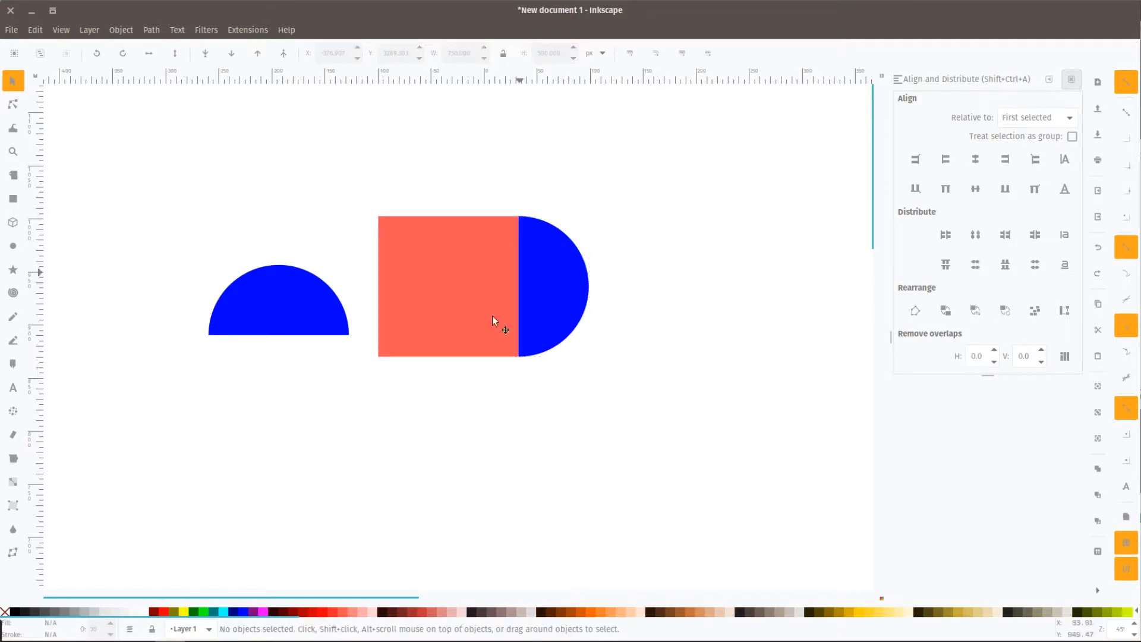
- Align the loose half circle to the square as first selected, centred on the vertical axis with its bottom edge on the square's top edge
click(460, 277)
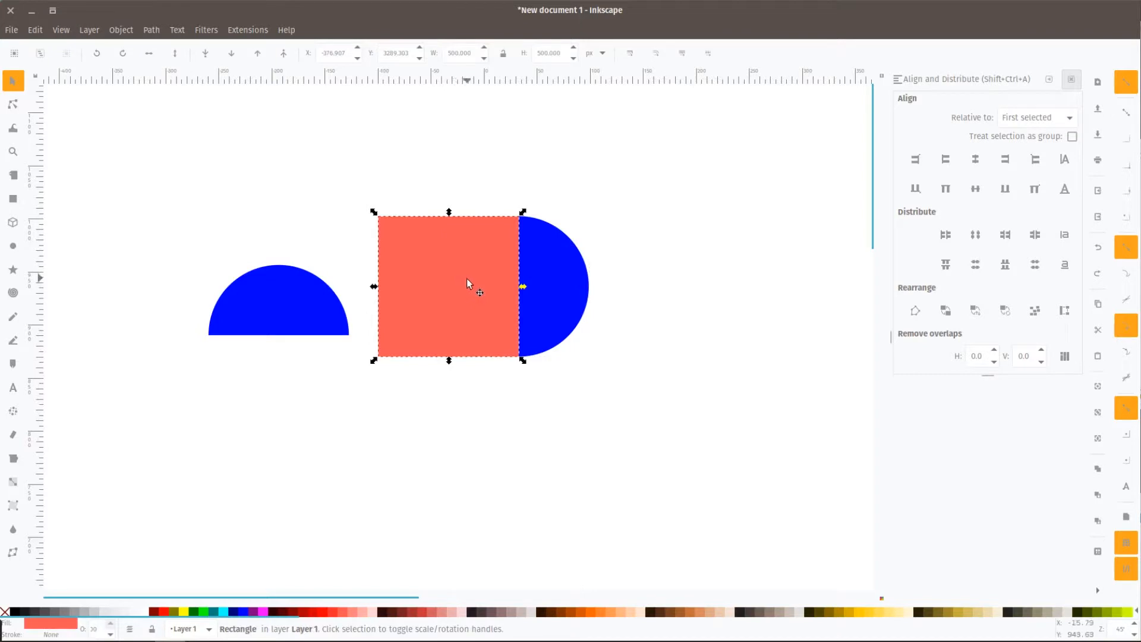
shift+click(279, 292)
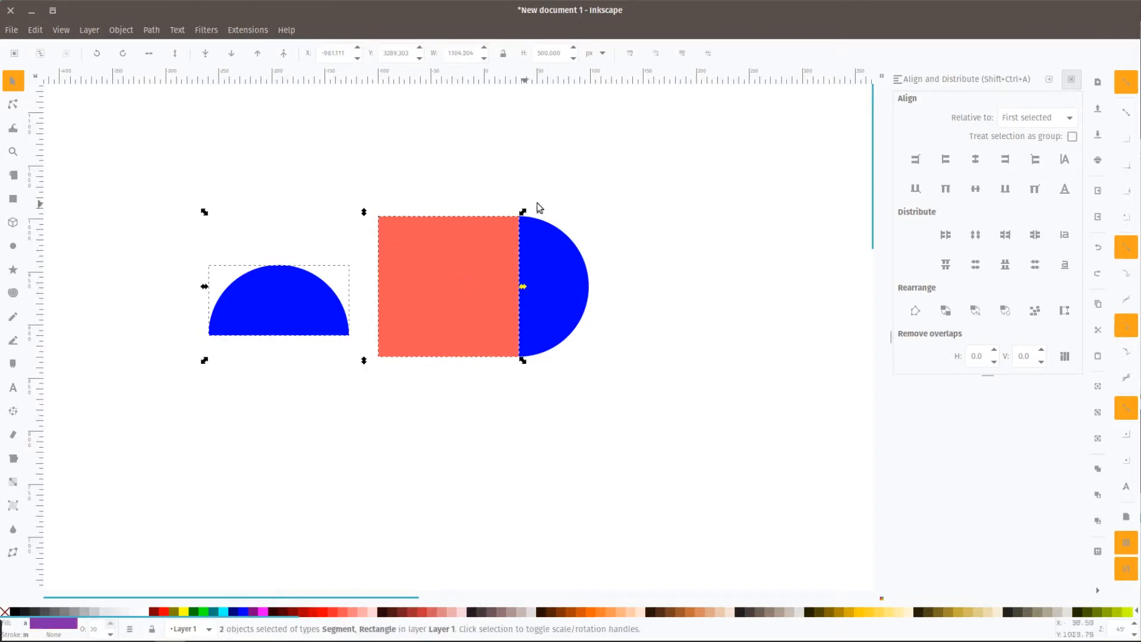
click(982, 166)
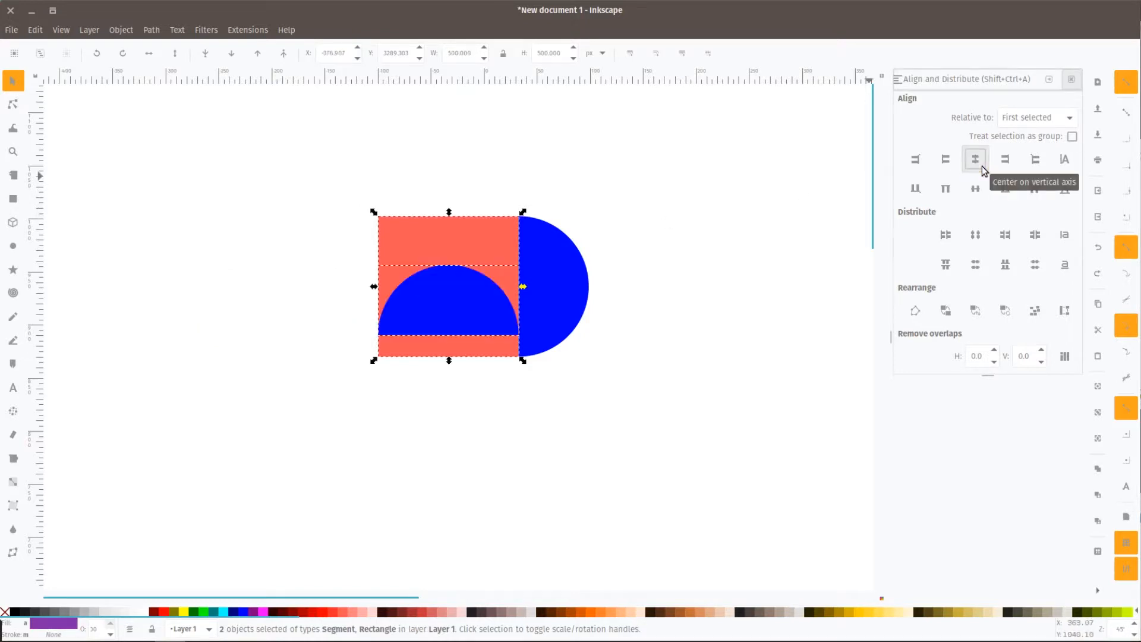
click(913, 191)
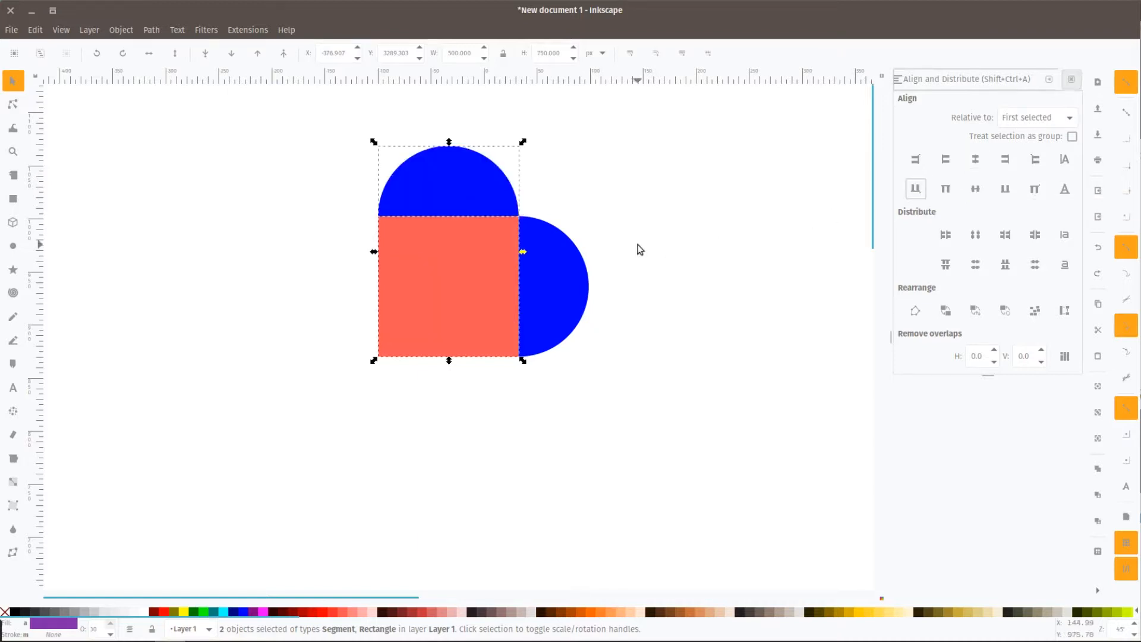
click(616, 184)
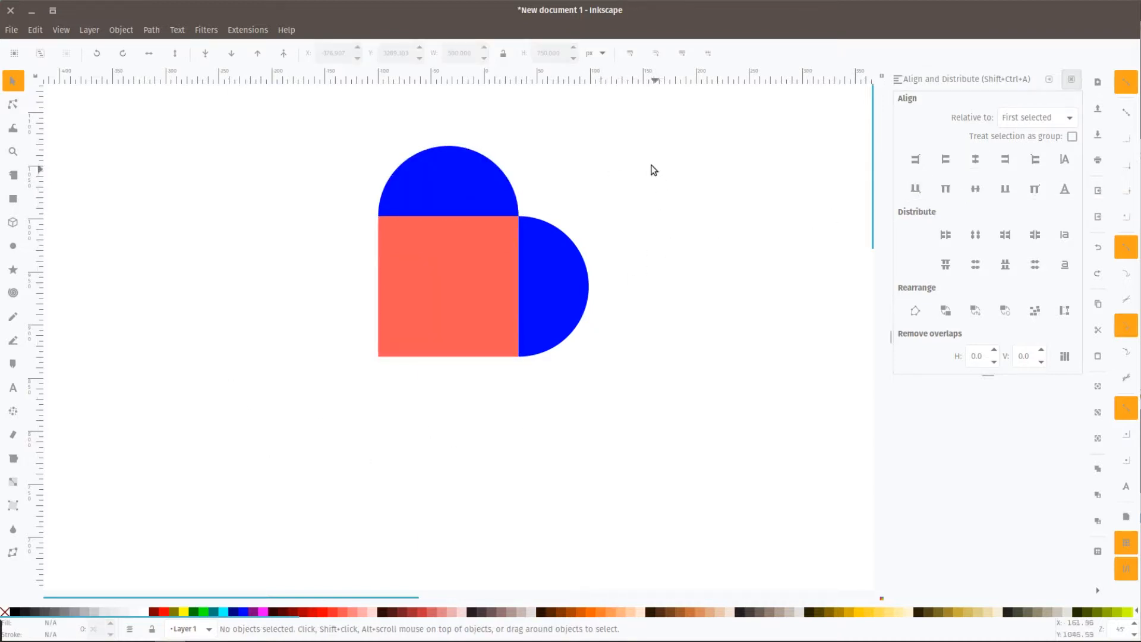
- Combine the square and both half circles into a single heart path with Union
drag(635, 107, 307, 391)
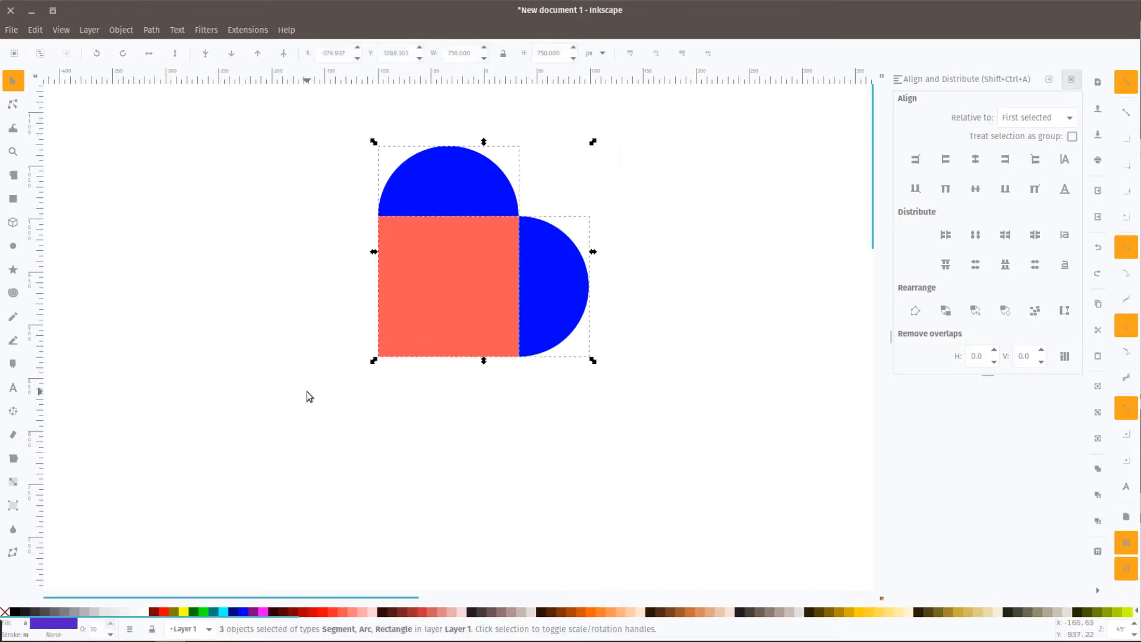
click(151, 30)
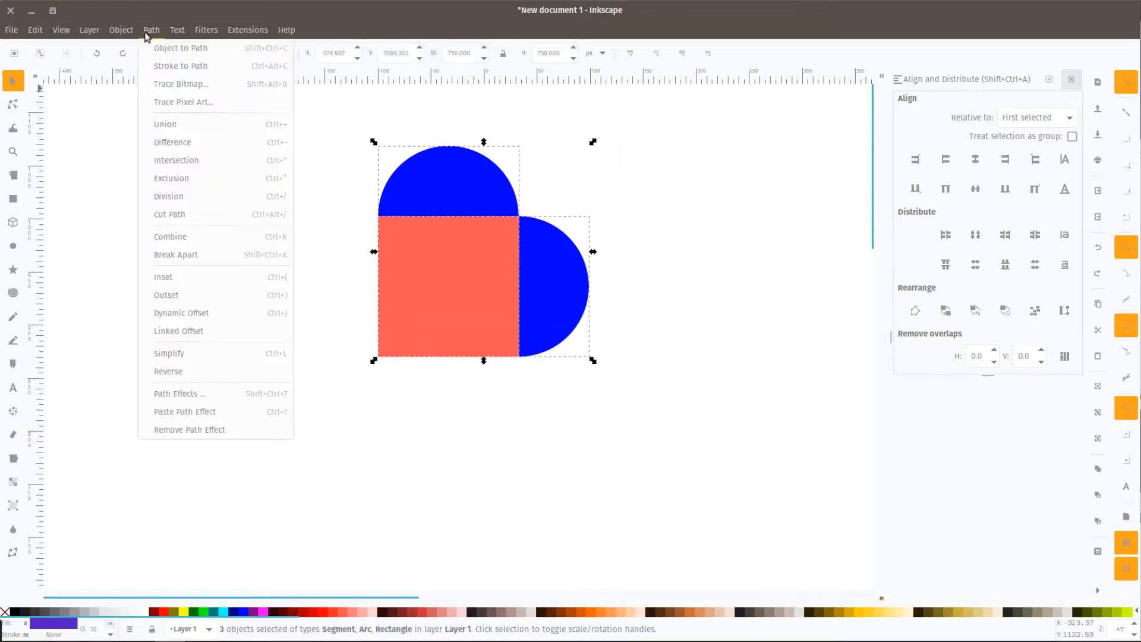
click(157, 123)
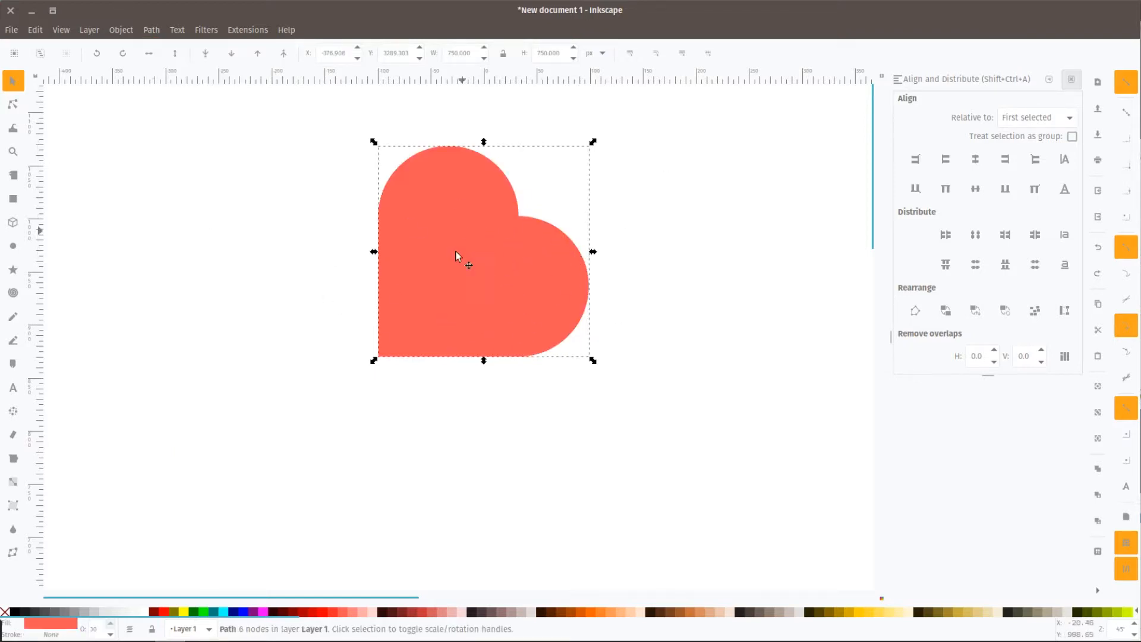
- Rotate the heart 45 degrees counter-clockwise so its tip points straight down, and deselect it
click(512, 302)
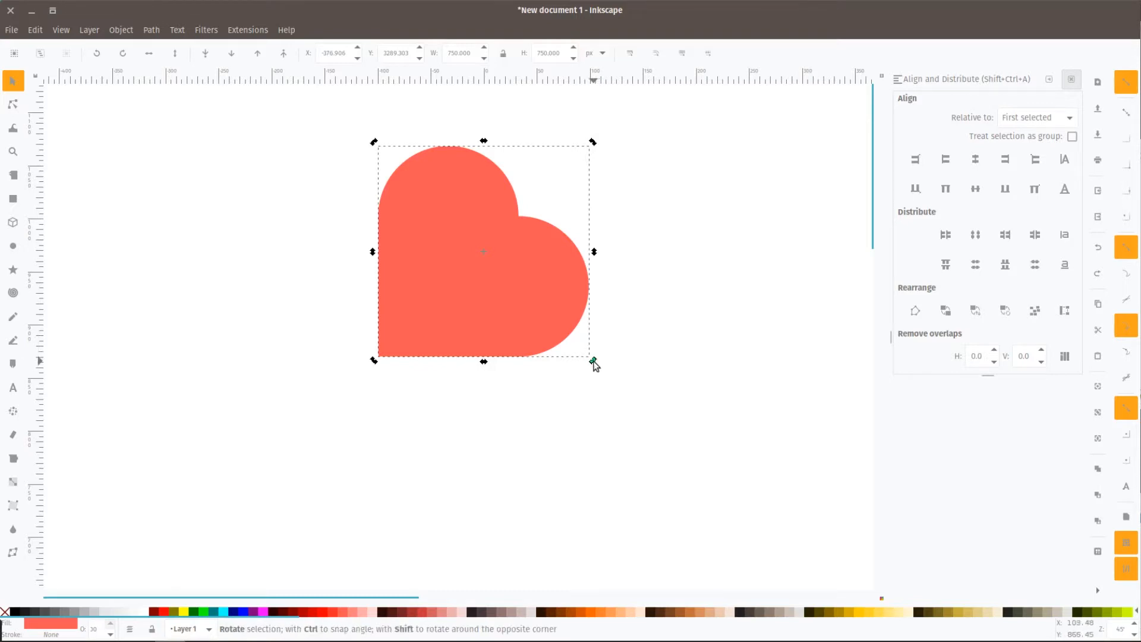
drag(593, 359, 590, 265)
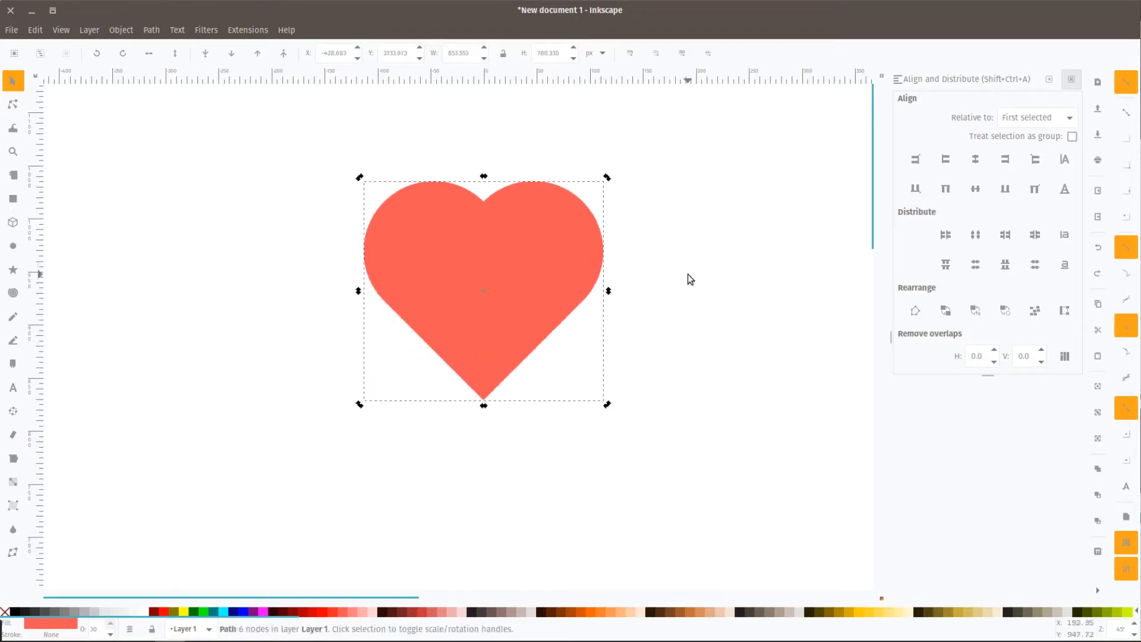
click(688, 272)
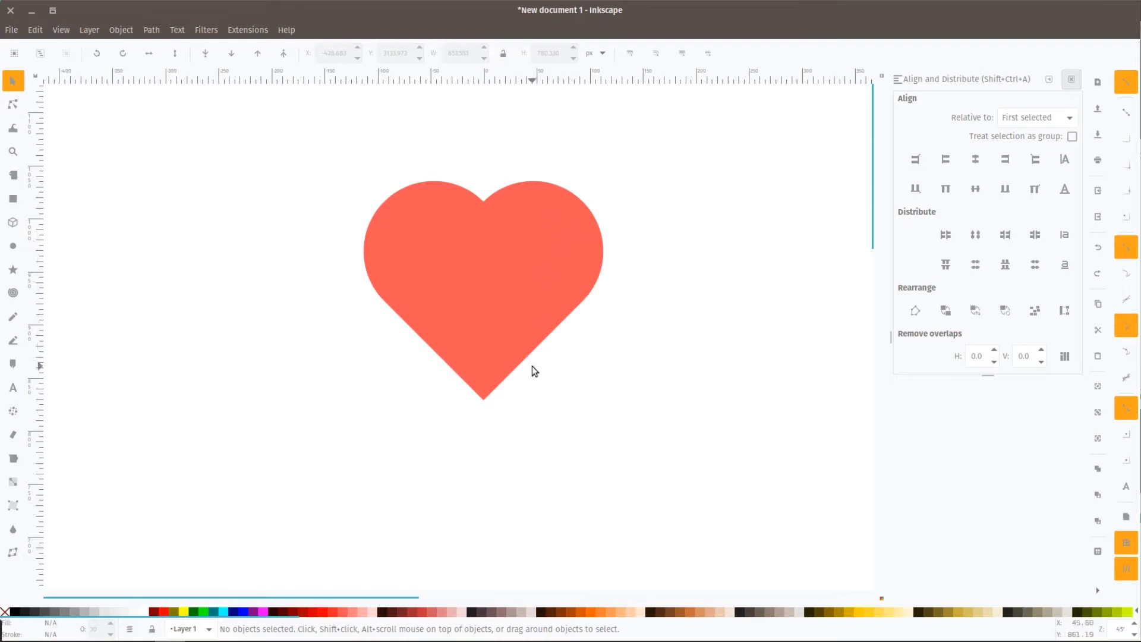
- Nudge the node at the heart's bottom tip straight up to shorten the point slightly, and deselect the path
click(14, 111)
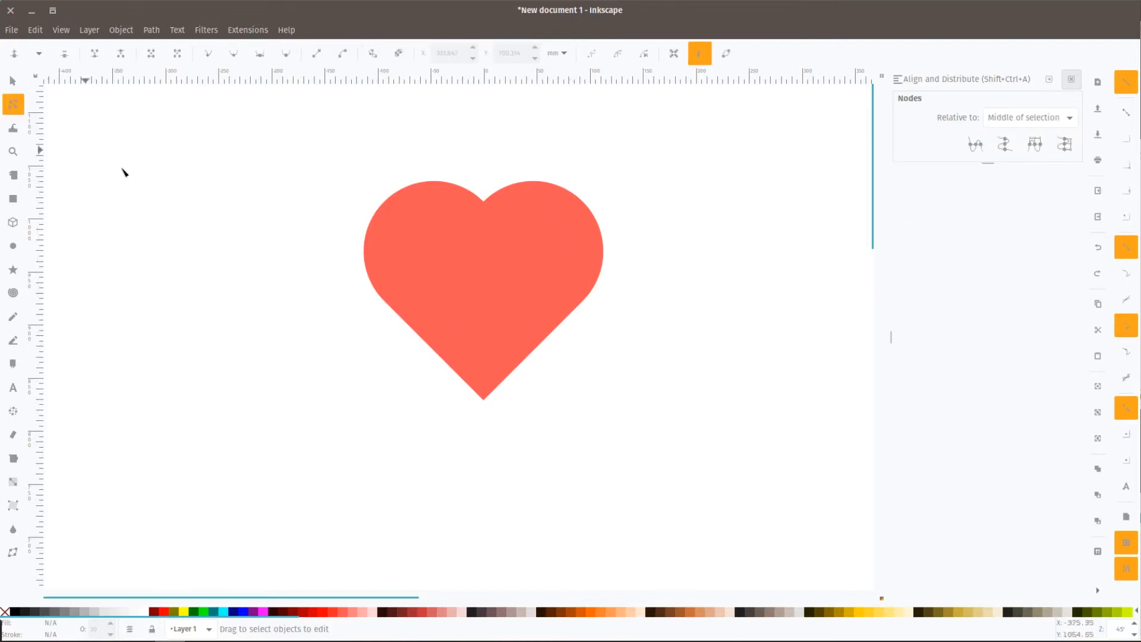
click(484, 399)
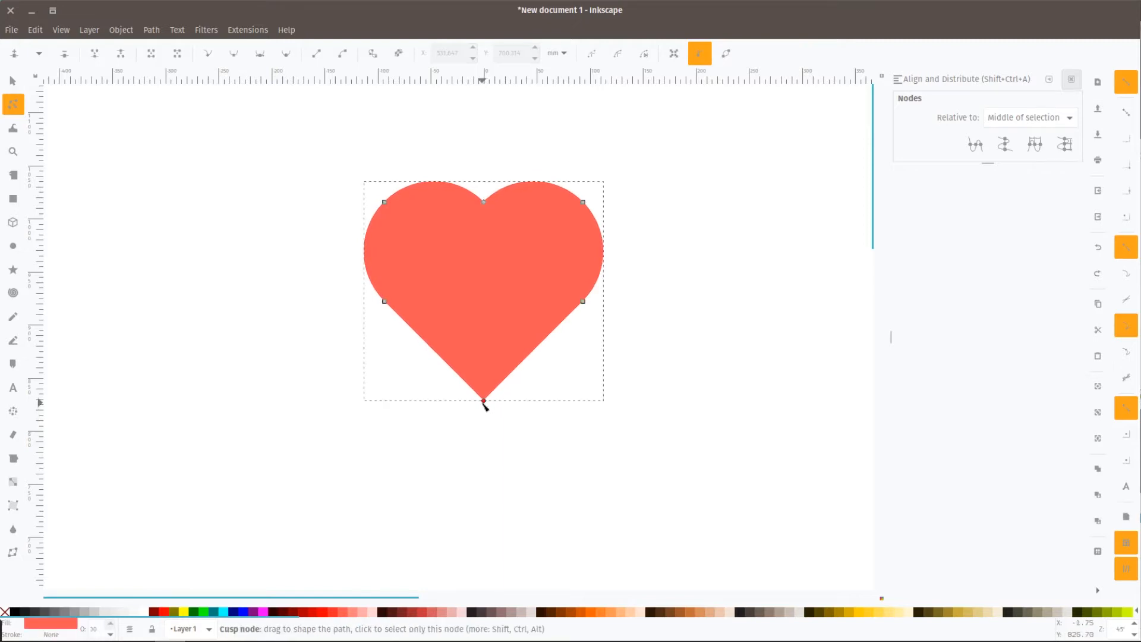
click(484, 401)
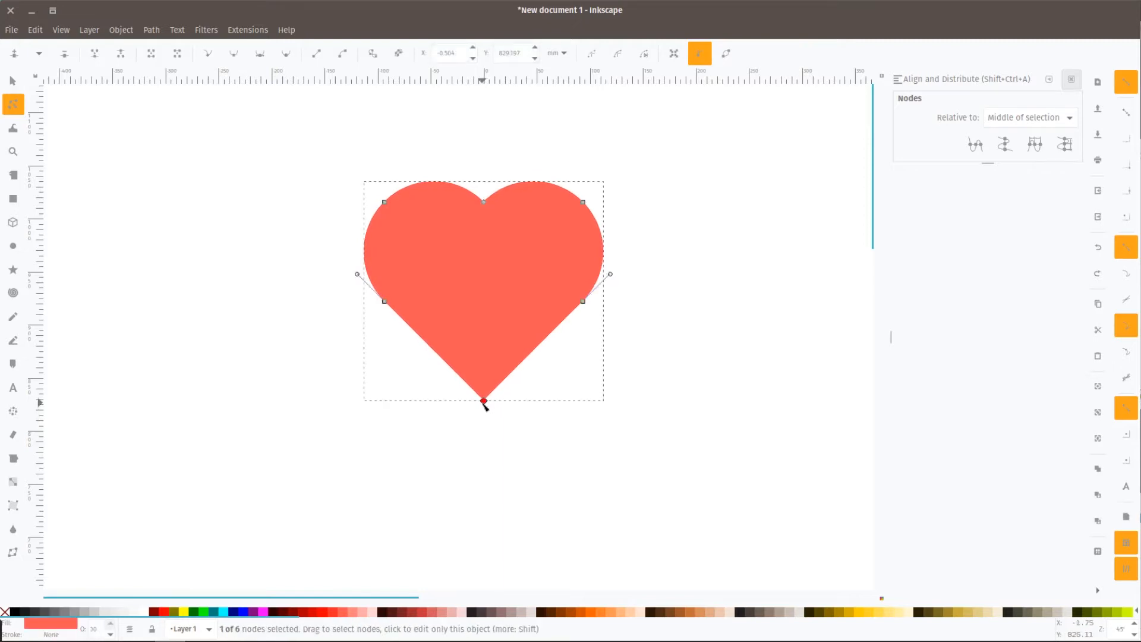
key(shift+Up)
key(shift+Up)
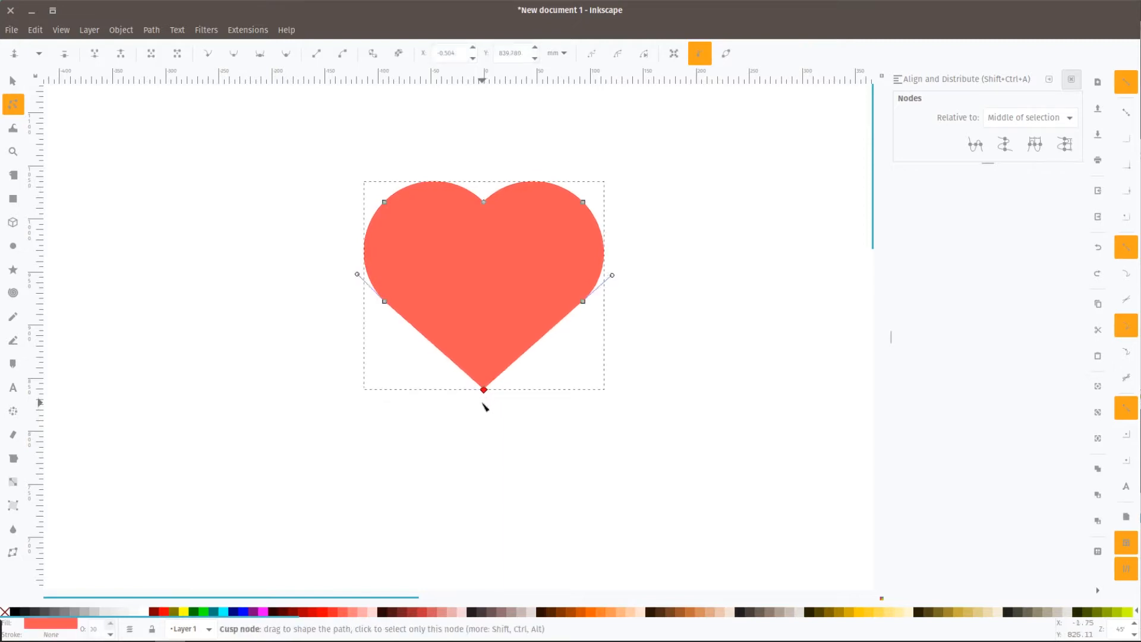
click(715, 436)
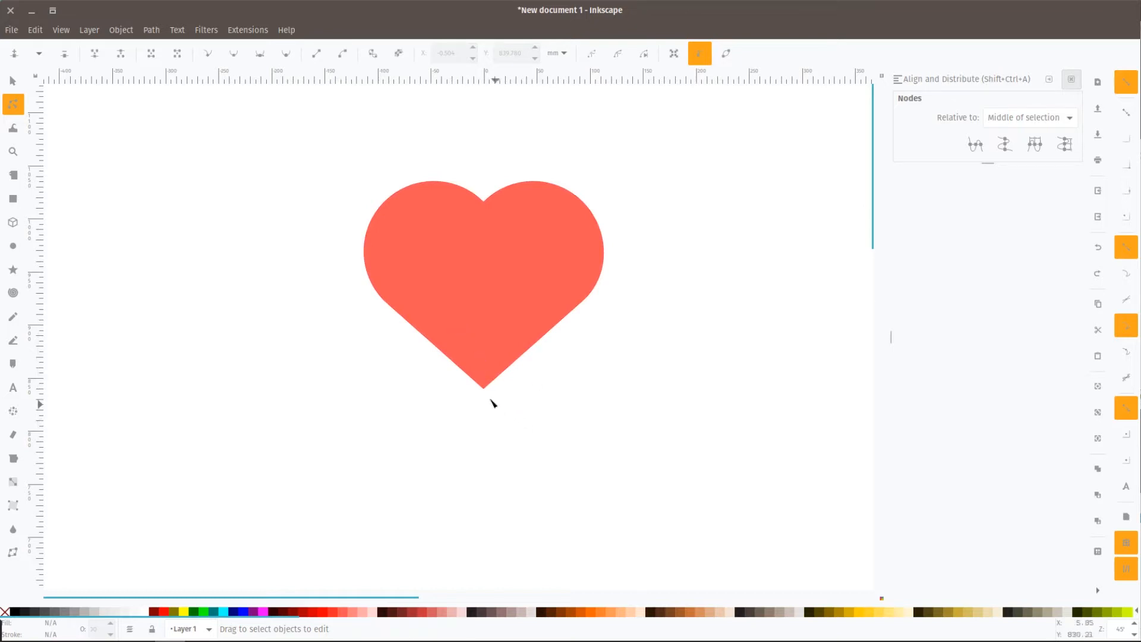
- Give the heart a flat black stroke with round joins, and deselect it
click(495, 334)
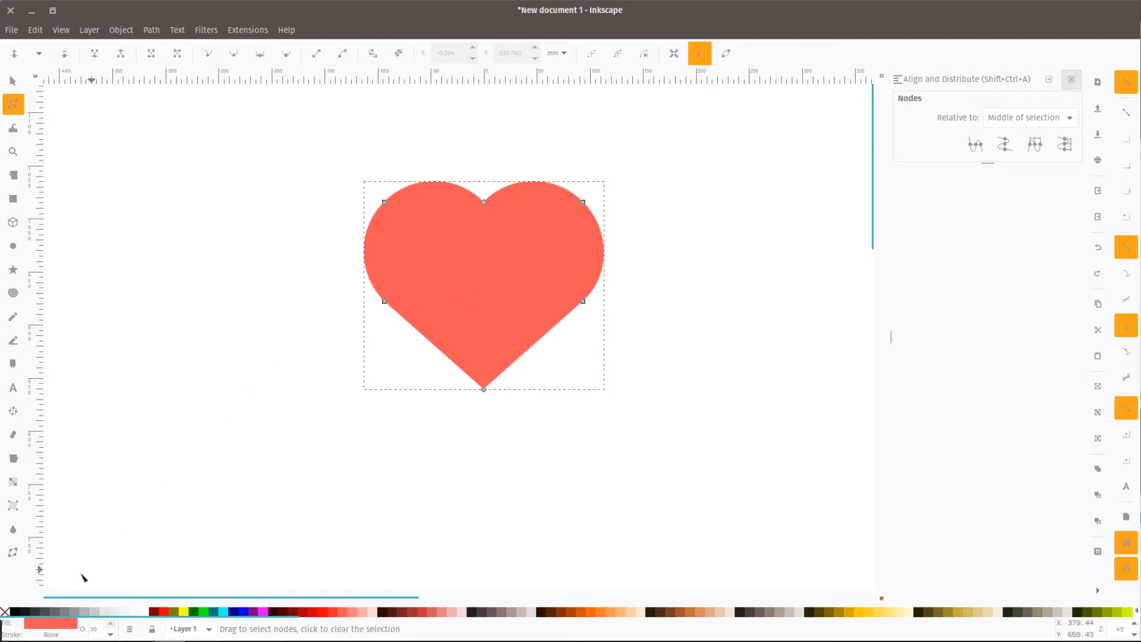
click(57, 635)
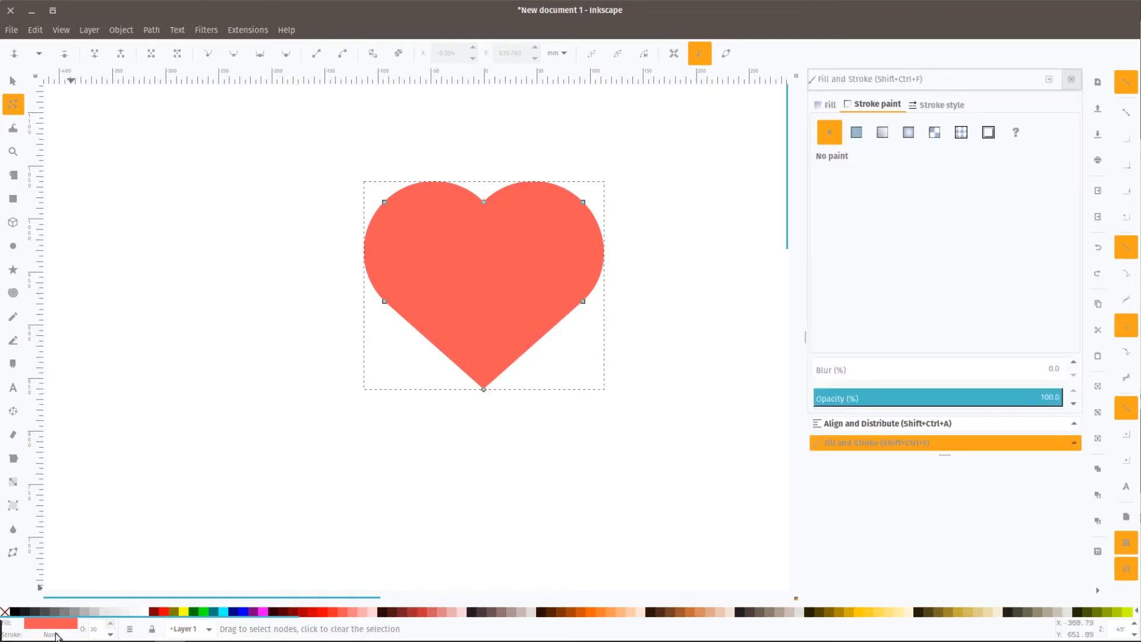
click(861, 135)
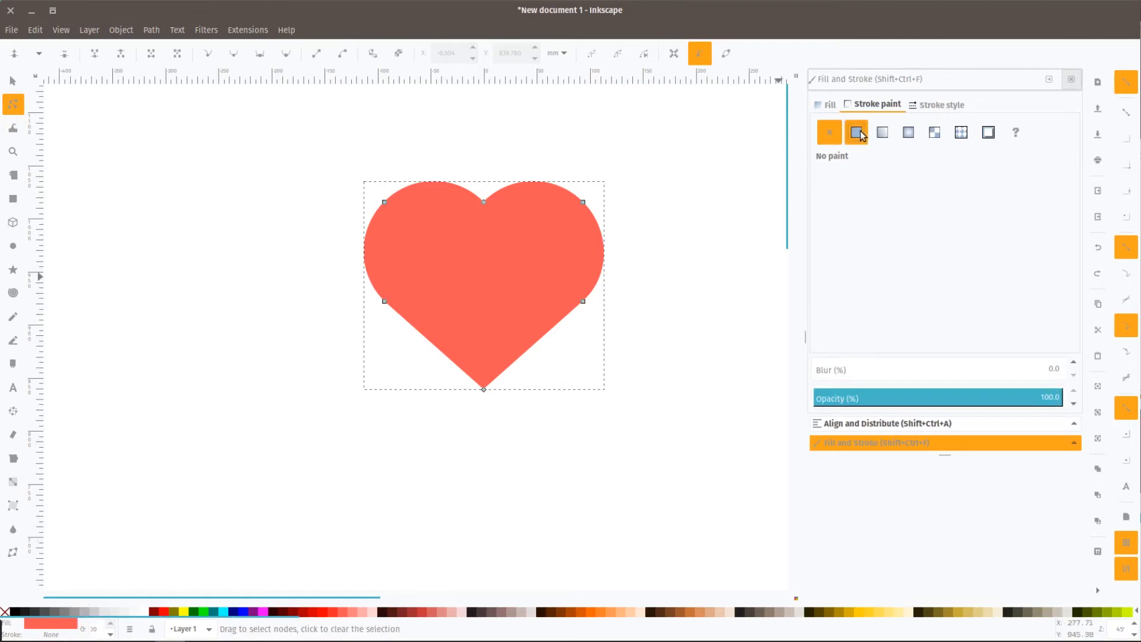
click(939, 106)
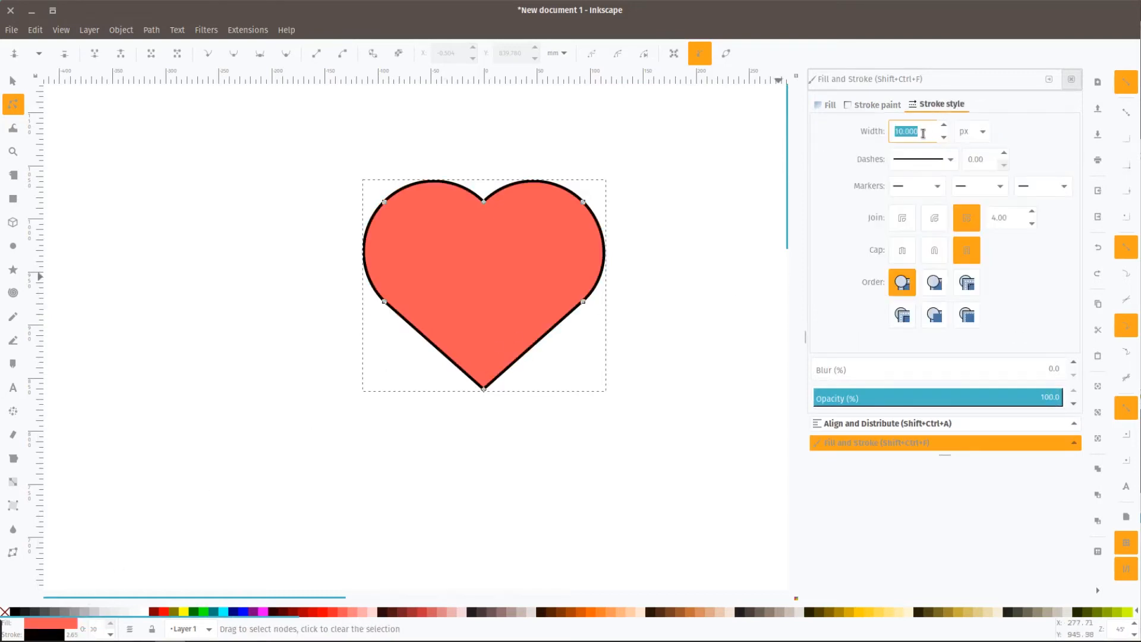
click(903, 219)
click(716, 320)
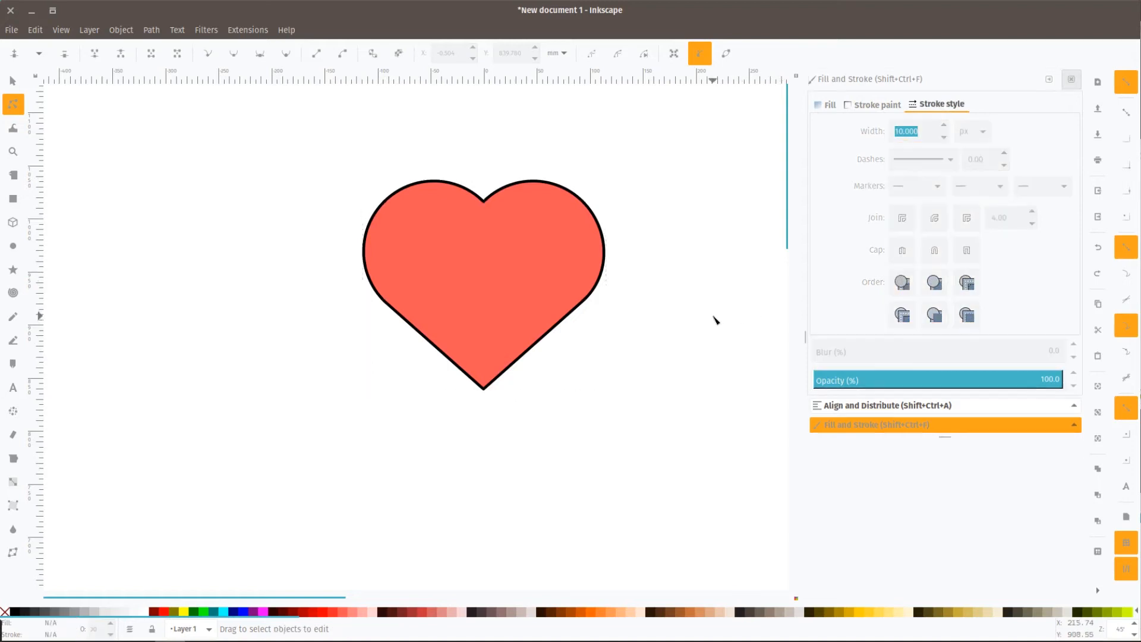
- Set the heart's stroke width to 50 px, and deselect it
click(499, 378)
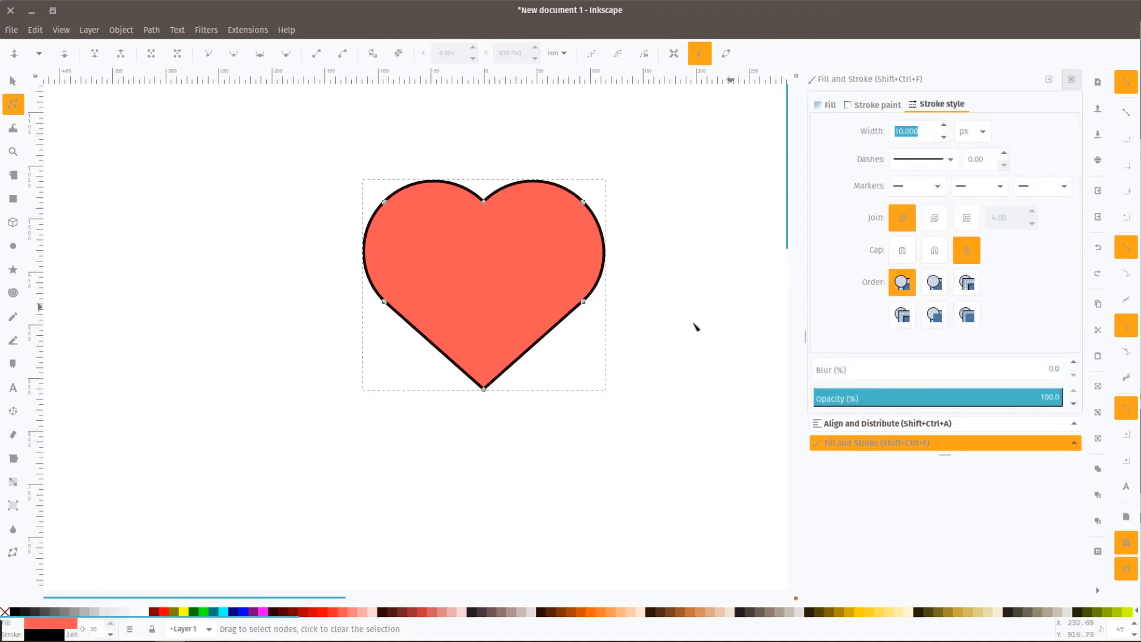
click(895, 136)
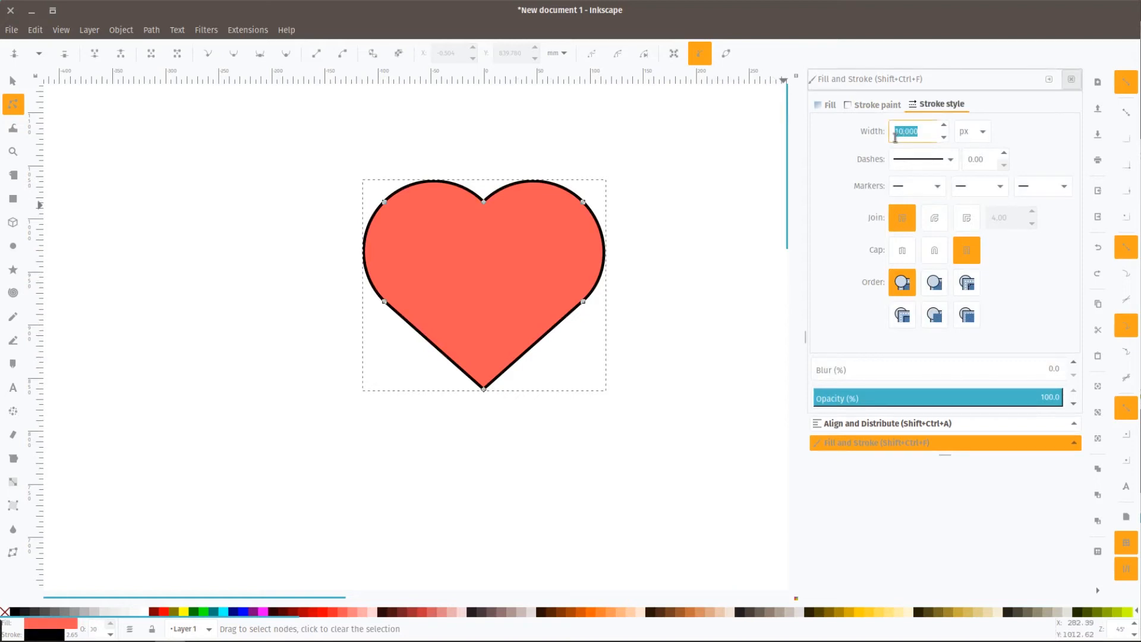
text(50)
key(Return)
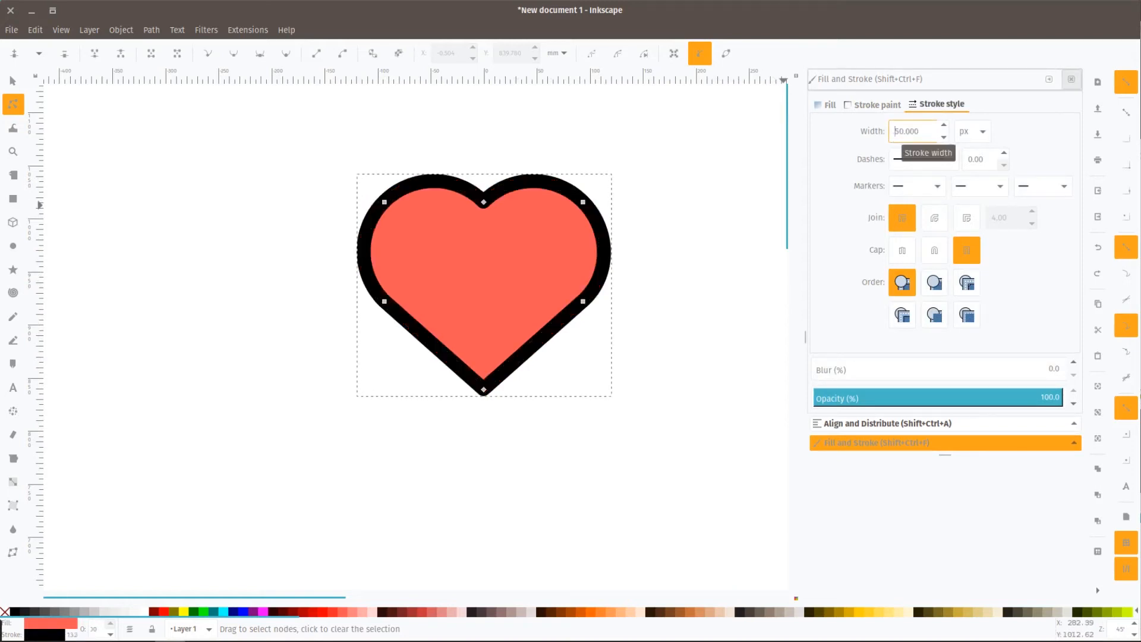
click(682, 288)
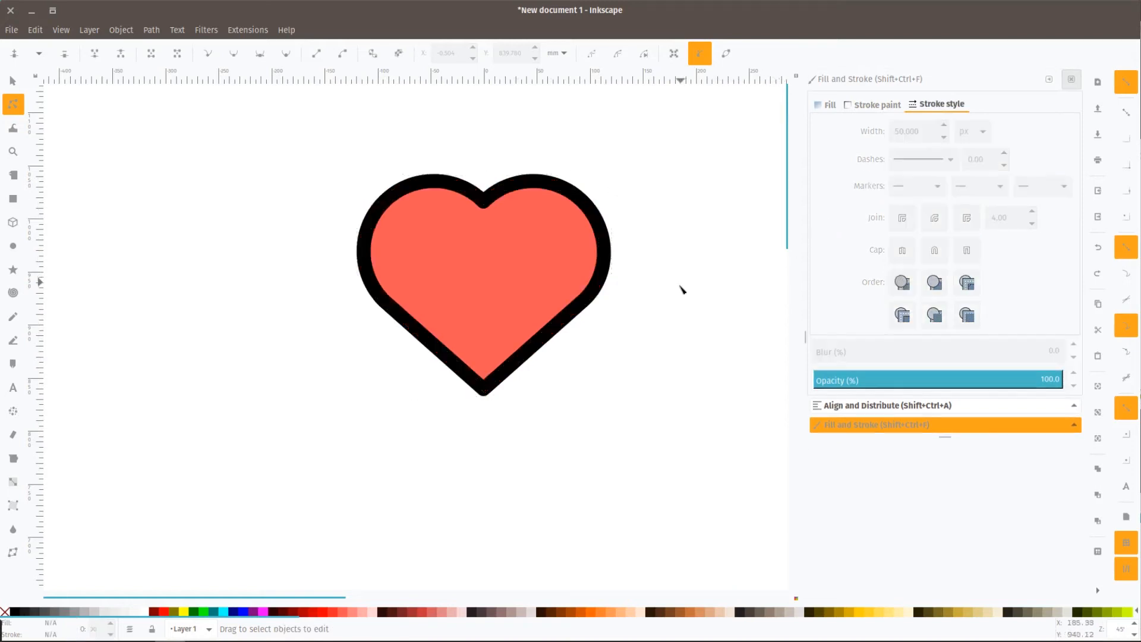
- Copy the heart's fill colour value ff5555ff to its stroke so outline and fill match, and deselect it
click(519, 256)
click(828, 105)
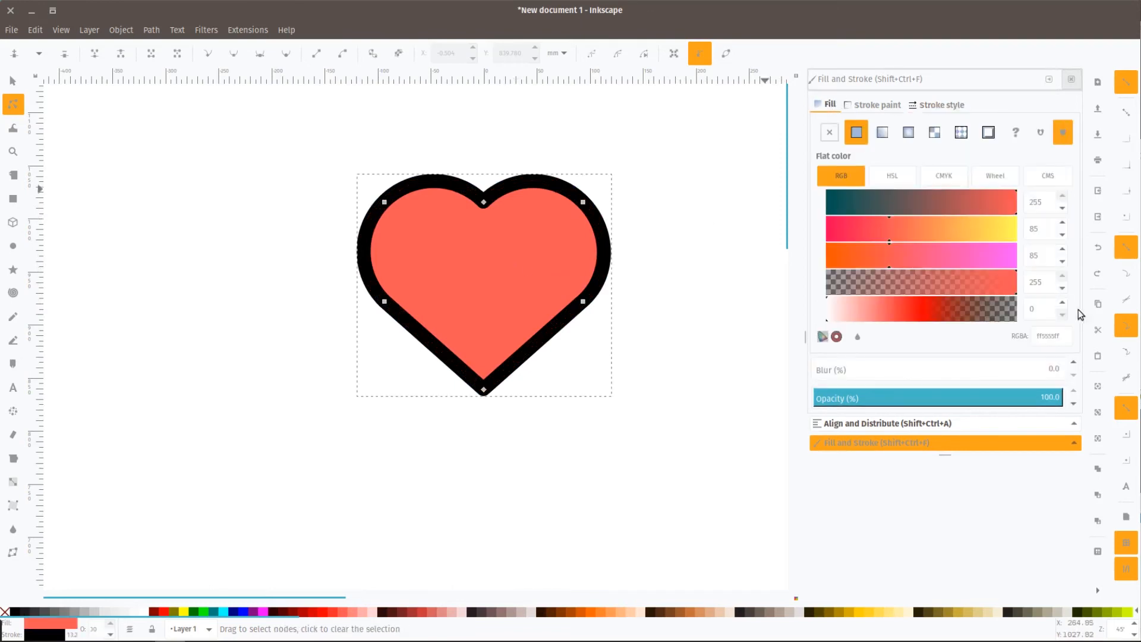
double_click(1057, 334)
key(ctrl+c)
click(882, 105)
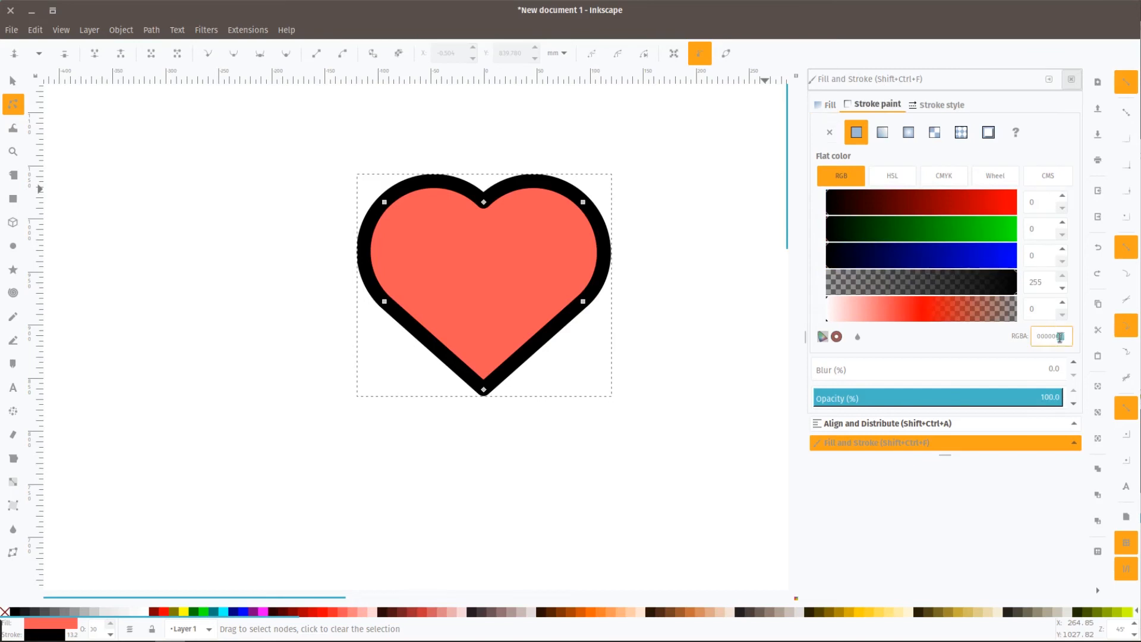
double_click(1060, 337)
key(ctrl+v)
key(Return)
click(684, 326)
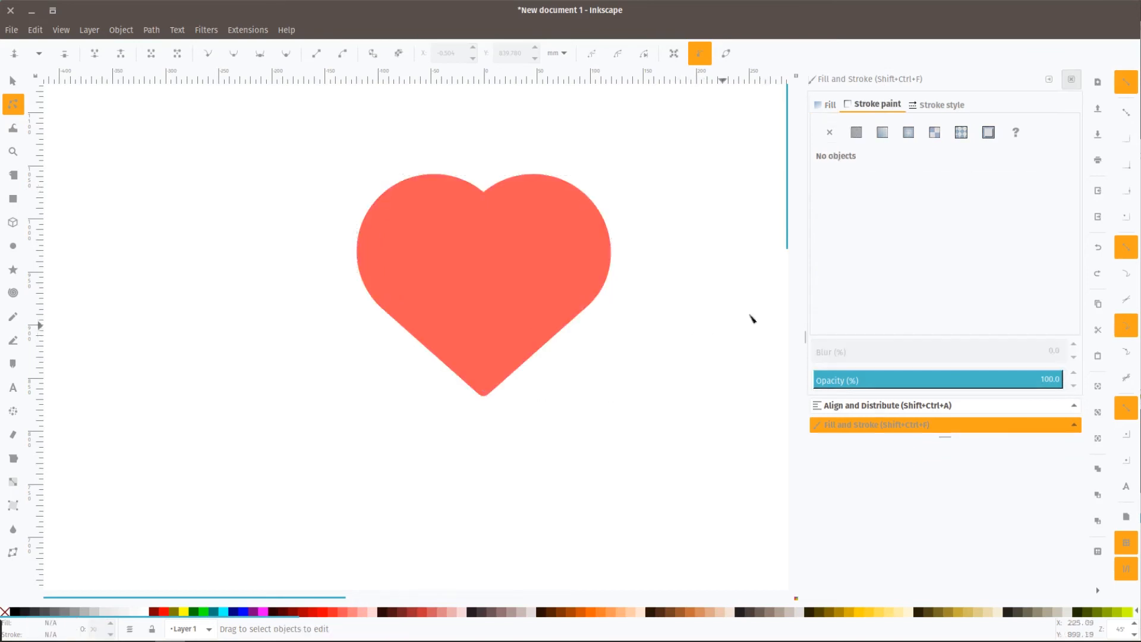
- Close the Fill and Stroke and the Align and Distribute dialogs
click(1071, 80)
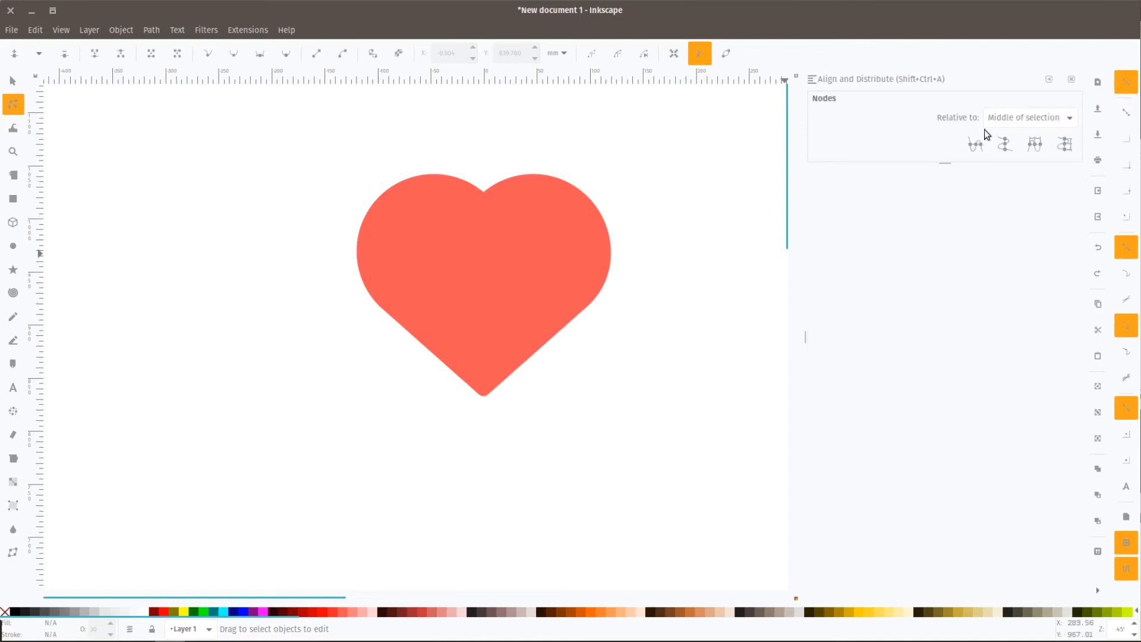
click(1069, 86)
scroll(665, 403, down, 3)
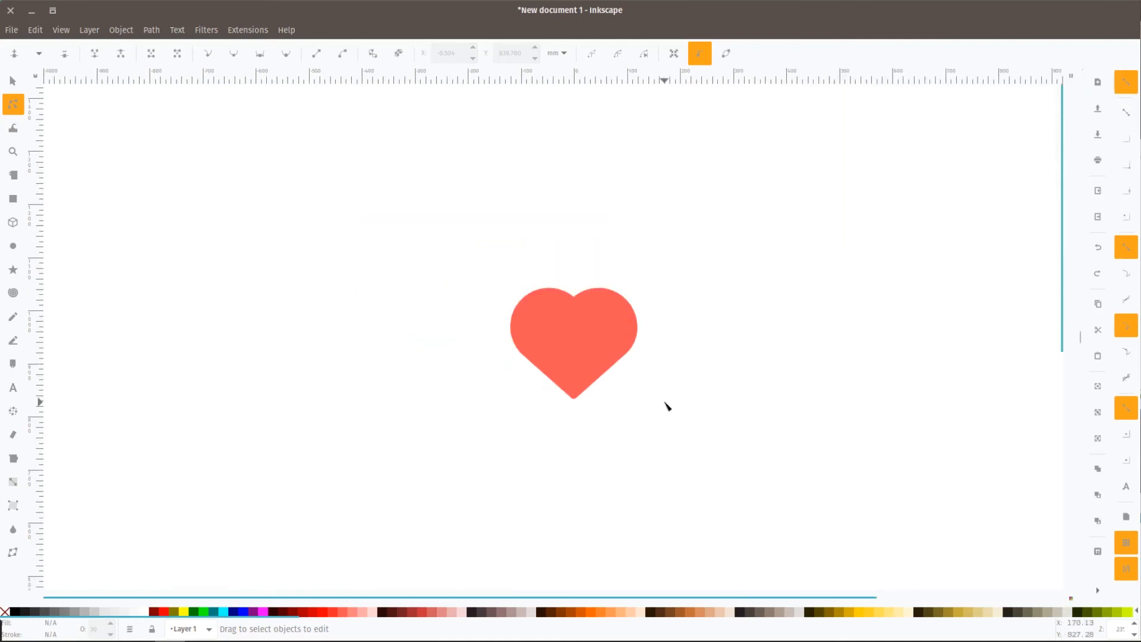
scroll(668, 406, up, 1)
scroll(669, 406, down, 1)
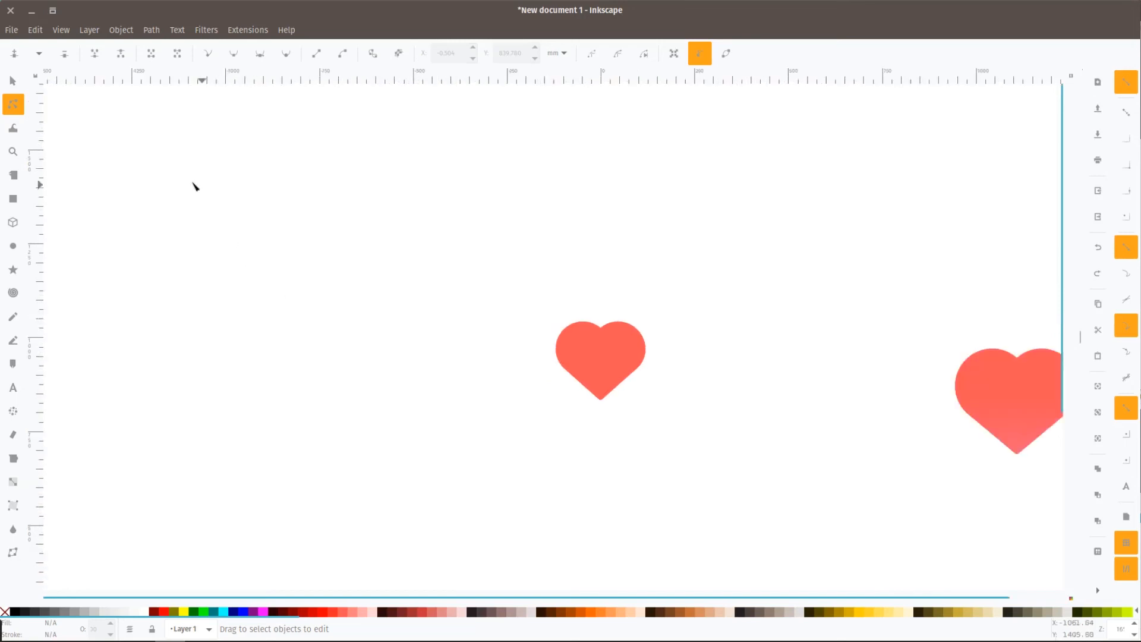
- Move the finished heart across the canvas to beside the larger gradient heart, and deselect it
click(13, 81)
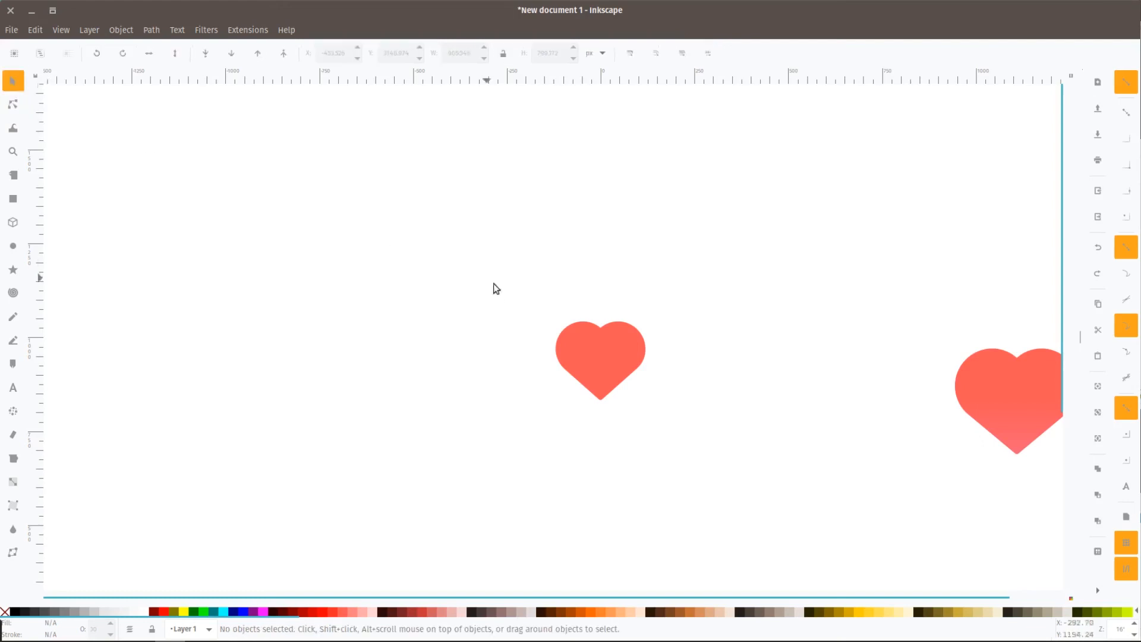
click(591, 354)
drag(591, 352, 880, 342)
scroll(849, 486, right, 5)
scroll(849, 486, right, 8)
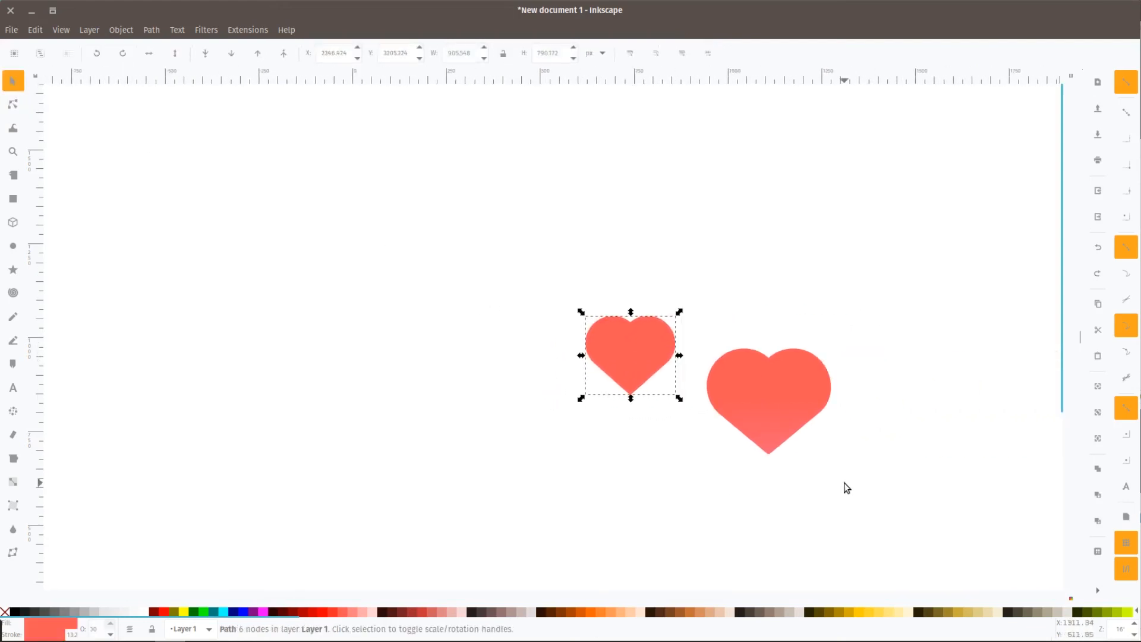
ctrl+scroll(596, 496, up, 3)
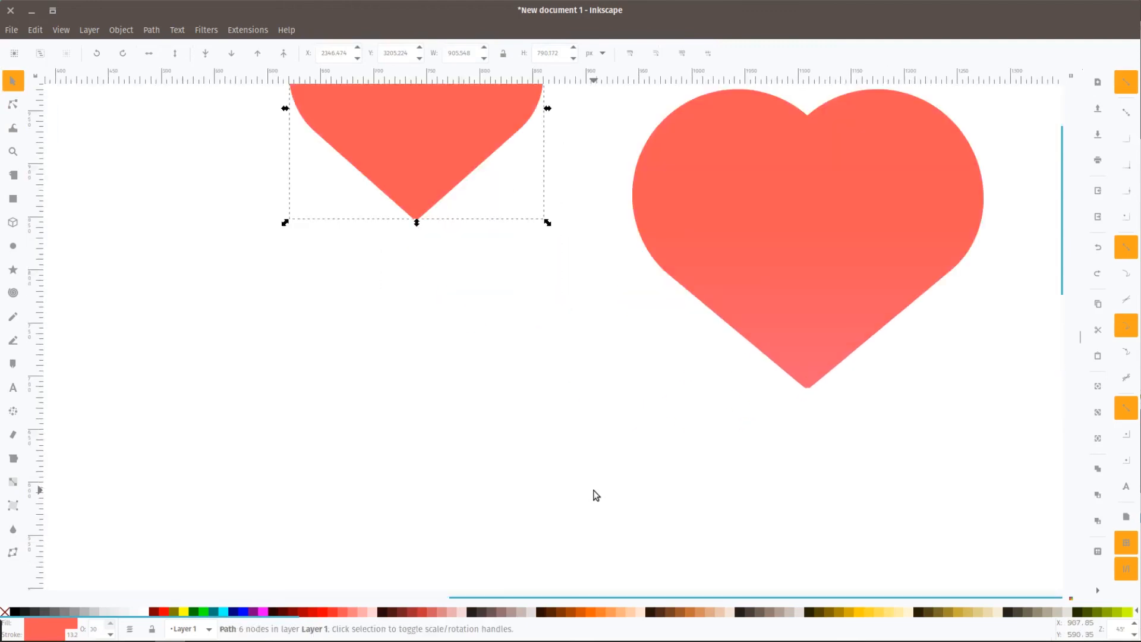
scroll(596, 495, up, 5)
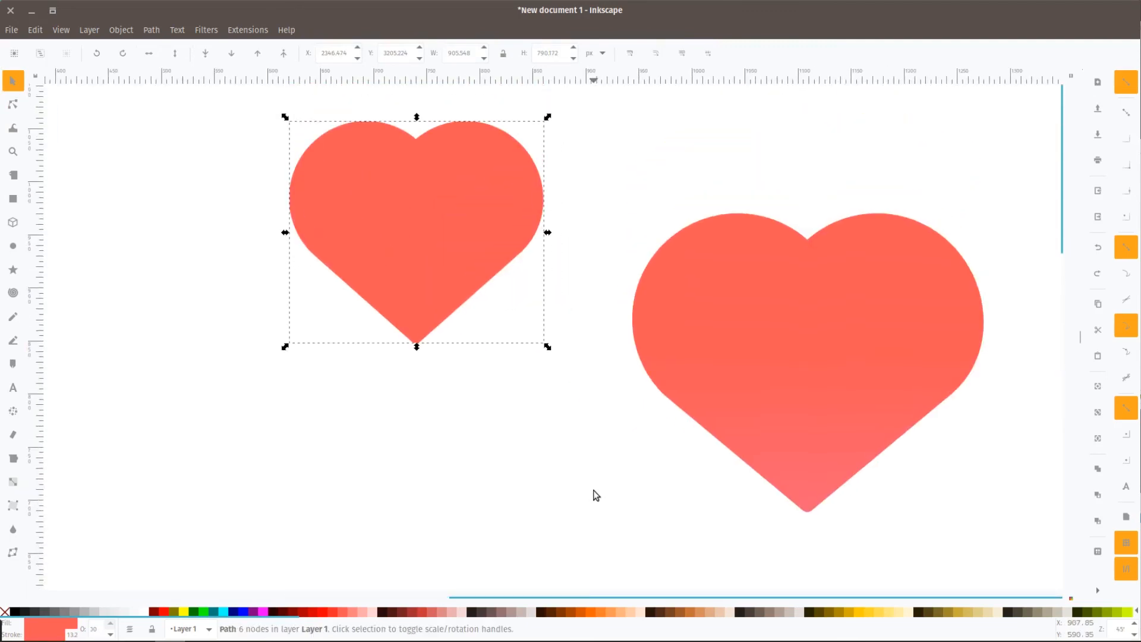
key(Escape)
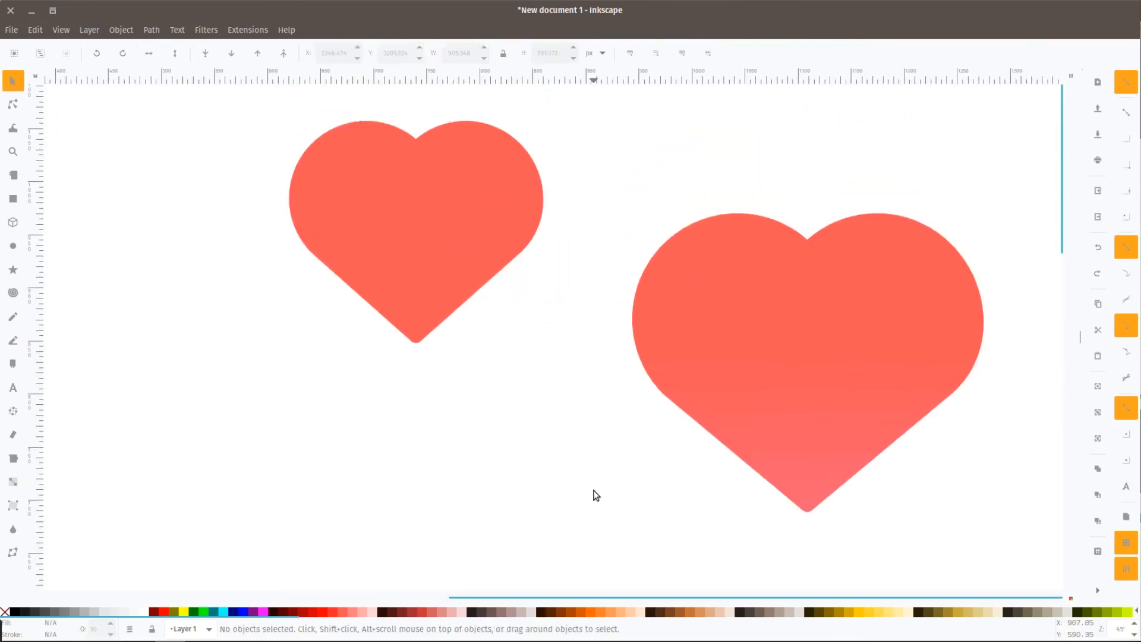